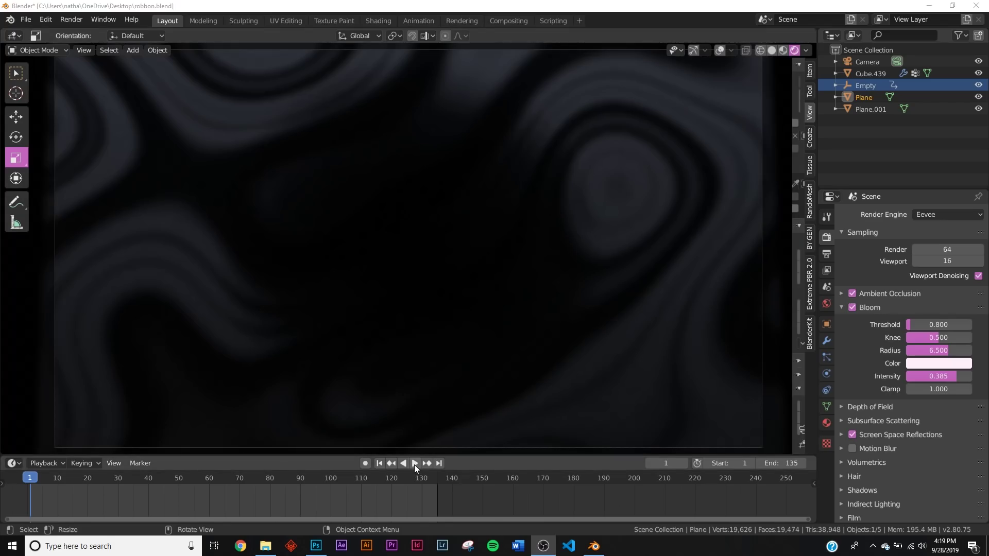
- Play back the finished animation of the sliced glowing head to preview the effect
{"action": "left_click", "coordinate": [414, 464]}
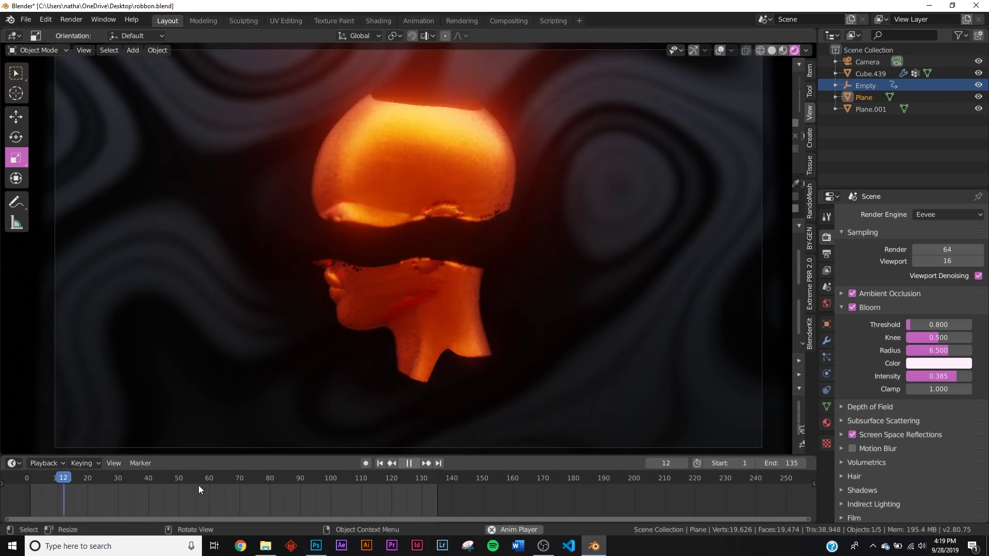
{"action": "key", "text": "space"}
{"action": "left_click", "coordinate": [419, 463]}
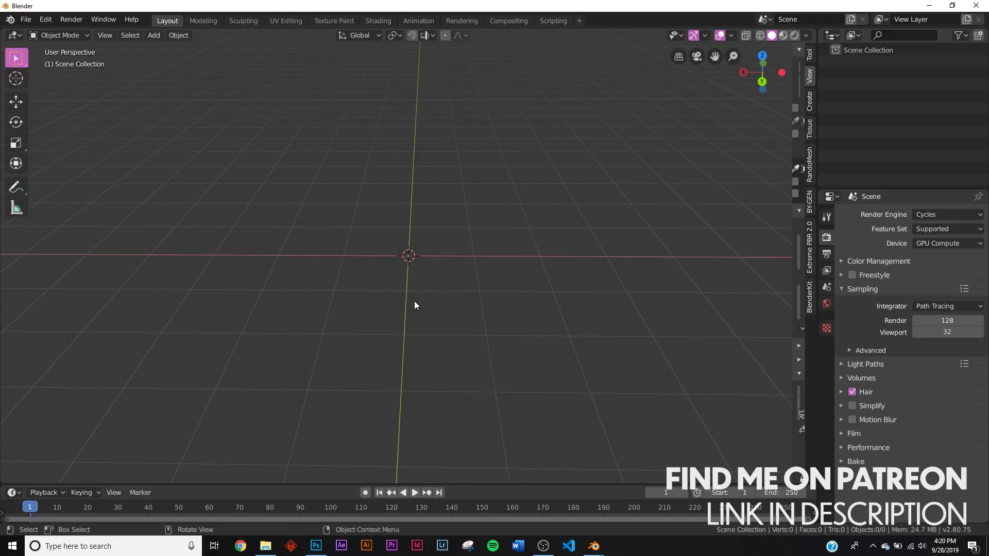
- Add an ico sphere mesh to the empty scene at the world origin
{"action": "key", "text": "shift+a"}
{"action": "mouse_move", "coordinate": [426, 256]}
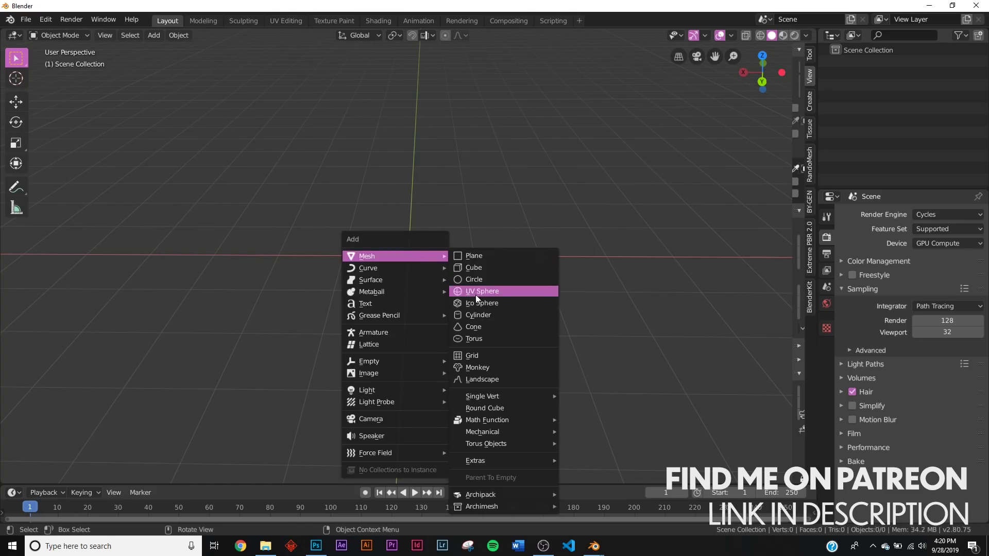
{"action": "left_click", "coordinate": [477, 303]}
{"action": "middle_click_drag", "start_coordinate": [477, 304], "coordinate": [453, 261]}
- Subdivide the entire icosphere into a dense, round mesh in Edit Mode and return to Object Mode
{"action": "key", "text": "Tab"}
{"action": "right_click", "coordinate": [456, 255]}
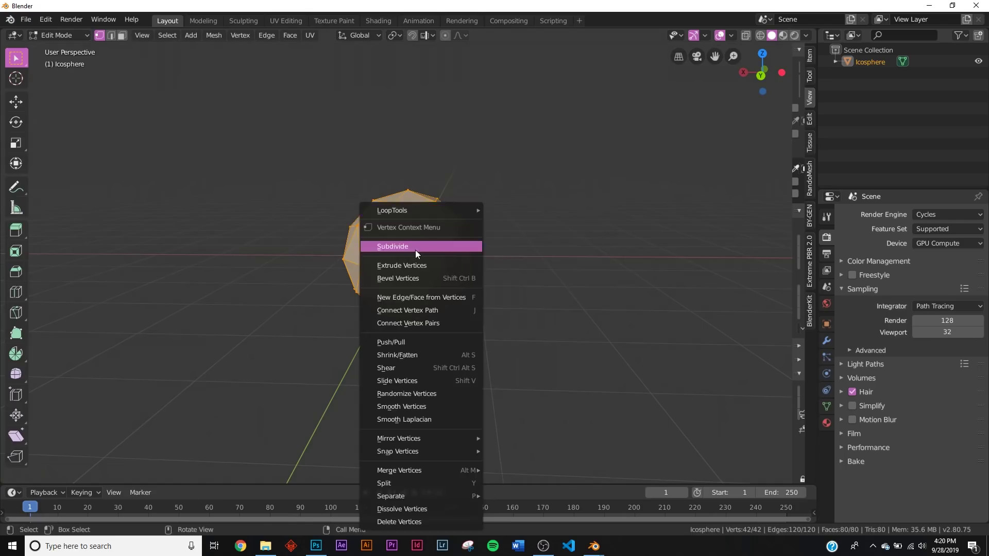
{"action": "left_click", "coordinate": [416, 247]}
{"action": "left_click_drag", "start_coordinate": [160, 405], "coordinate": [193, 394]}
{"action": "key", "text": "Tab"}
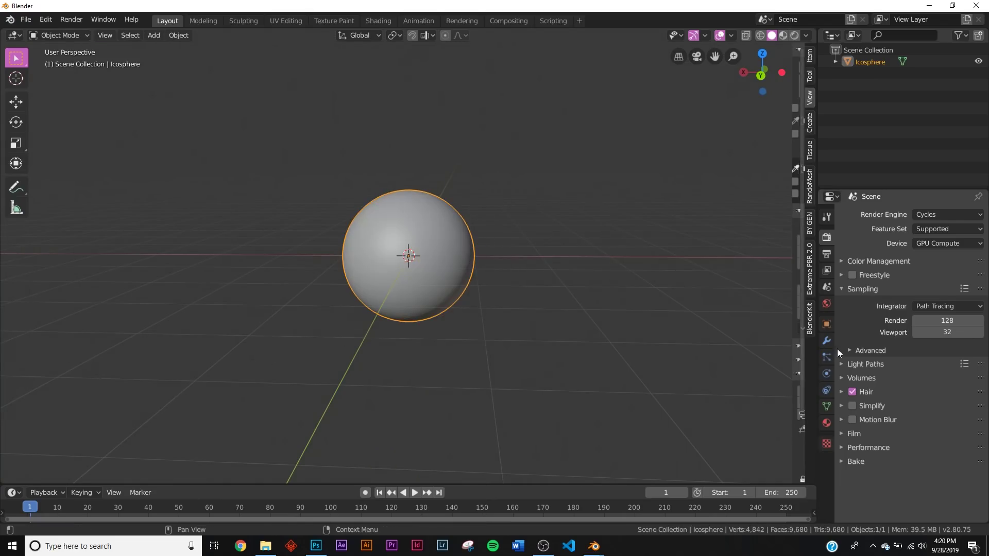
- Add a Displace modifier to the icosphere and create a new texture for it
{"action": "left_click", "coordinate": [826, 340]}
{"action": "left_click", "coordinate": [929, 215]}
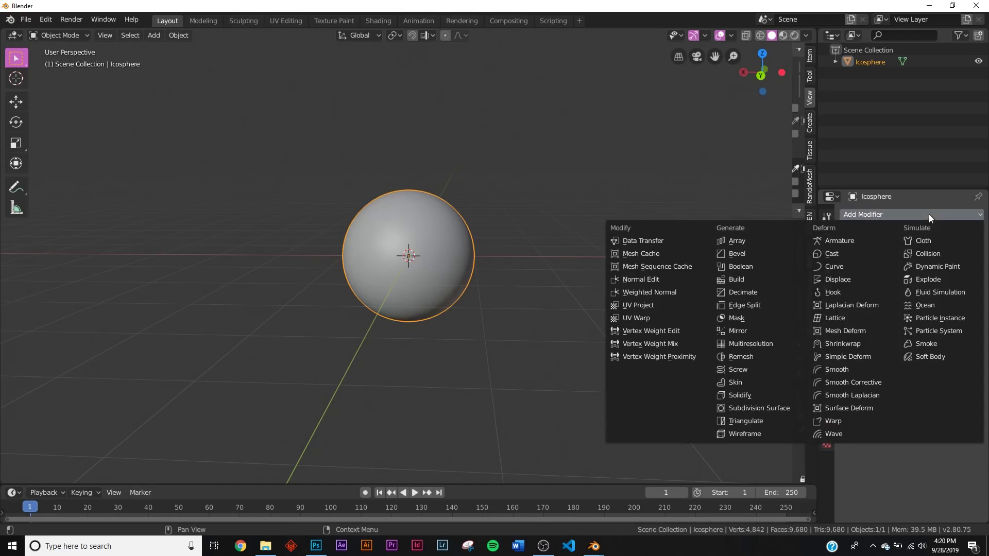
{"action": "left_click", "coordinate": [851, 282]}
{"action": "left_click", "coordinate": [945, 277]}
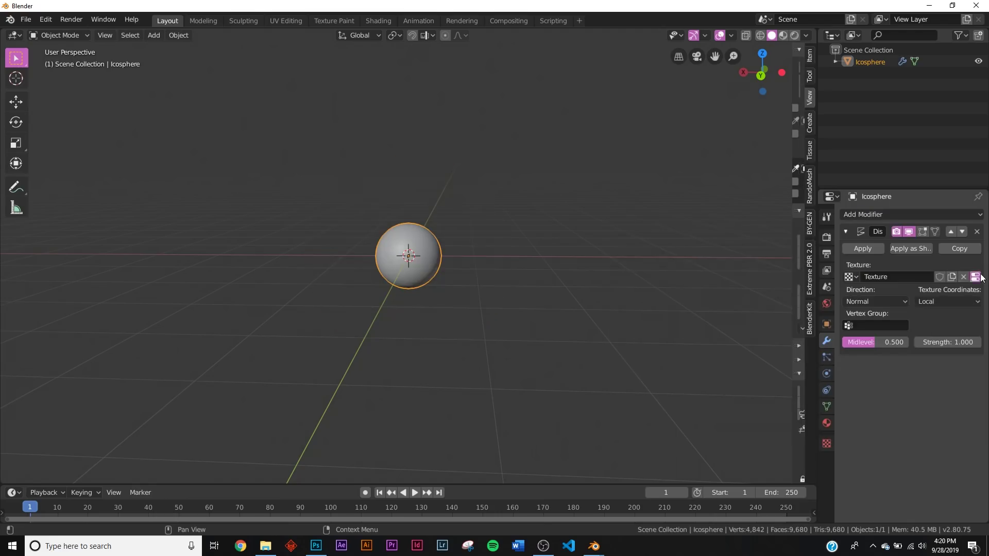
- Set the displacement texture's type to Clouds with a size of 0.95
{"action": "left_click", "coordinate": [975, 277]}
{"action": "left_click", "coordinate": [925, 254]}
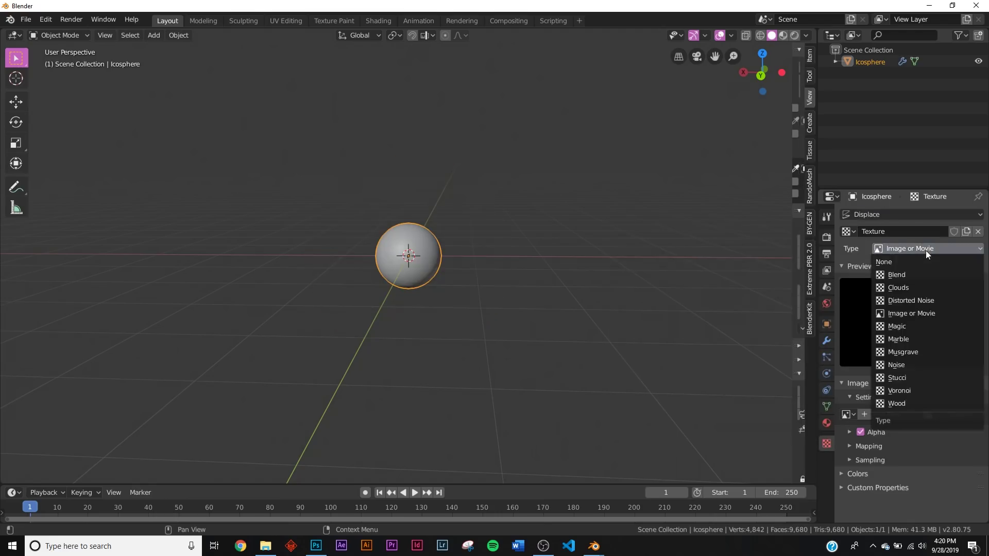
{"action": "left_click", "coordinate": [906, 288]}
{"action": "mouse_move", "coordinate": [943, 464]}
{"action": "left_mouse_down"}
{"action": "mouse_move", "coordinate": [911, 465]}
{"action": "mouse_move", "coordinate": [984, 451]}
{"action": "mouse_move", "coordinate": [943, 451]}
{"action": "left_mouse_up"}
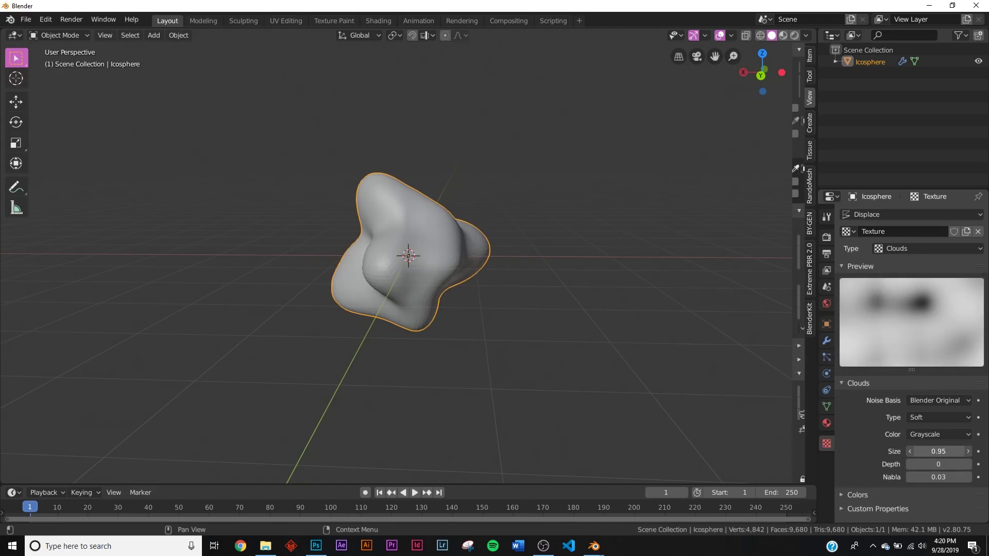
- Apply smooth shading to the displaced icosphere
{"action": "scroll", "coordinate": [488, 195], "scroll_direction": "up", "scroll_amount": 3}
{"action": "right_click", "coordinate": [484, 200]}
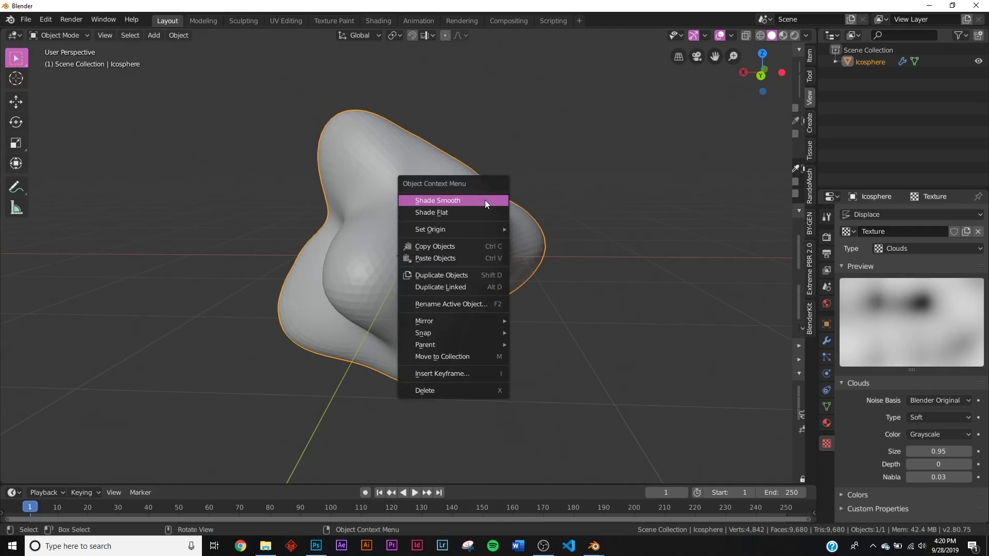
{"action": "left_click", "coordinate": [484, 200]}
{"action": "mouse_move", "coordinate": [411, 225]}
{"action": "middle_mouse_down"}
{"action": "mouse_move", "coordinate": [598, 209]}
{"action": "mouse_move", "coordinate": [677, 216]}
{"action": "mouse_move", "coordinate": [488, 230]}
{"action": "mouse_move", "coordinate": [446, 208]}
{"action": "middle_mouse_up"}
- Create a new material for the icosphere in the Shading workspace and display the viewport in LookDev mode
{"action": "left_click", "coordinate": [385, 20]}
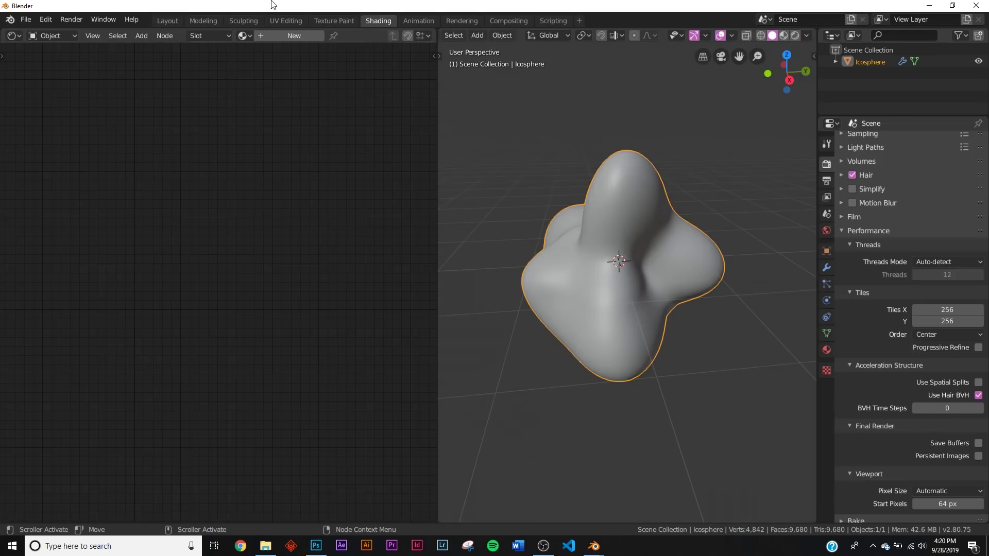
{"action": "left_click", "coordinate": [290, 35]}
{"action": "key", "text": "z"}
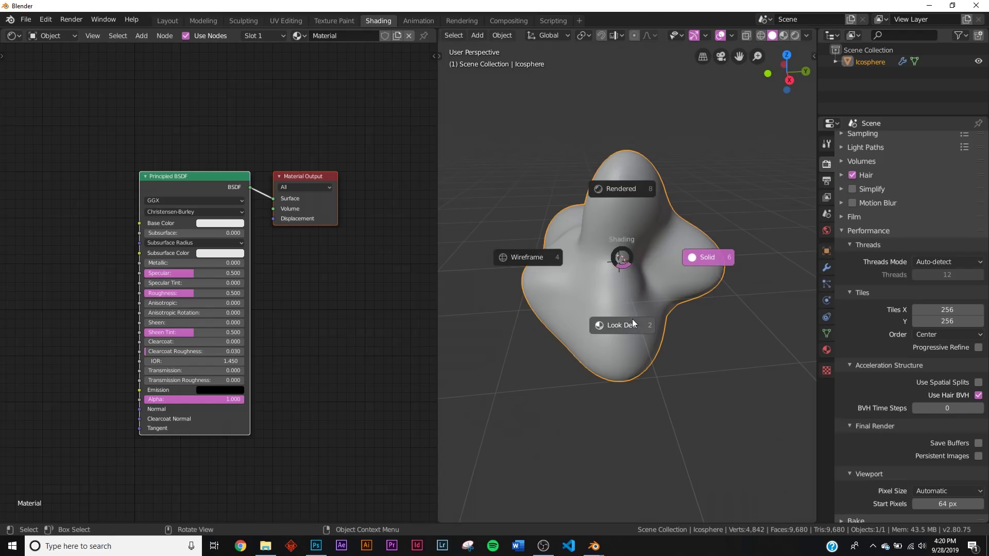
{"action": "left_click", "coordinate": [632, 319]}
- Change the render engine to Eevee and turn off Bloom
{"action": "scroll", "coordinate": [892, 174], "scroll_direction": "up", "scroll_amount": 4}
{"action": "left_click", "coordinate": [932, 143]}
{"action": "left_click", "coordinate": [927, 155]}
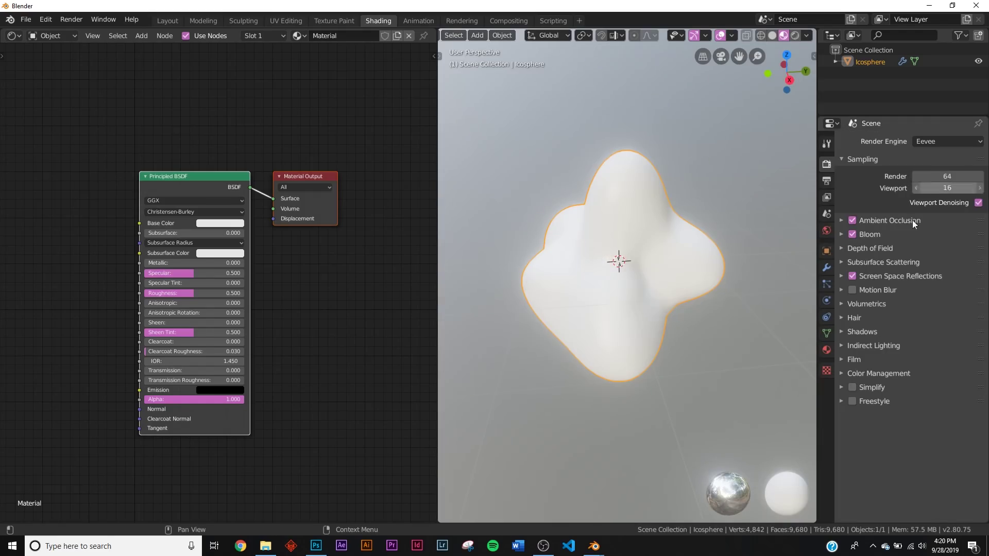
{"action": "middle_click_drag", "start_coordinate": [725, 260], "coordinate": [620, 243]}
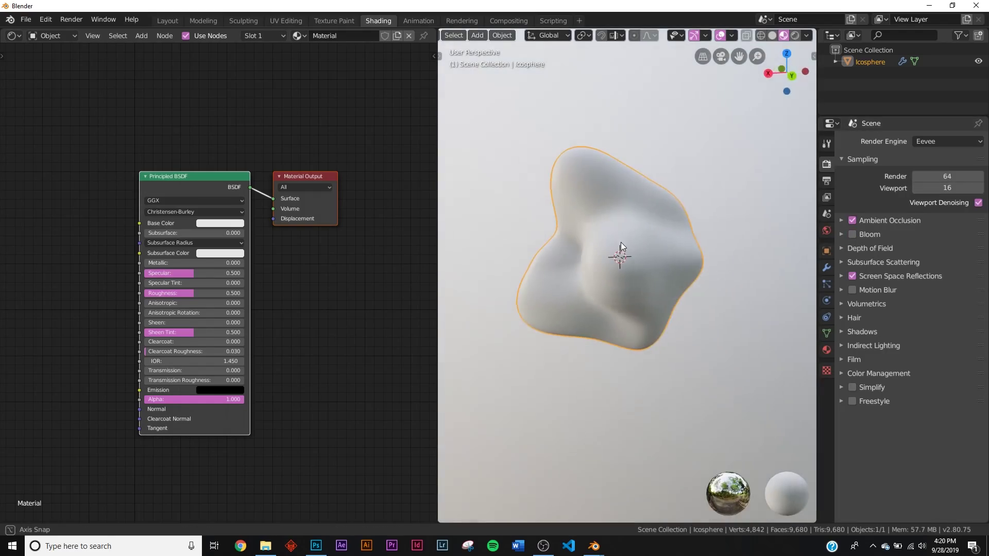
- Set the LookDev viewport shading's HDRI background value to 0
{"action": "left_click", "coordinate": [807, 36]}
{"action": "left_click_drag", "start_coordinate": [806, 171], "coordinate": [721, 196]}
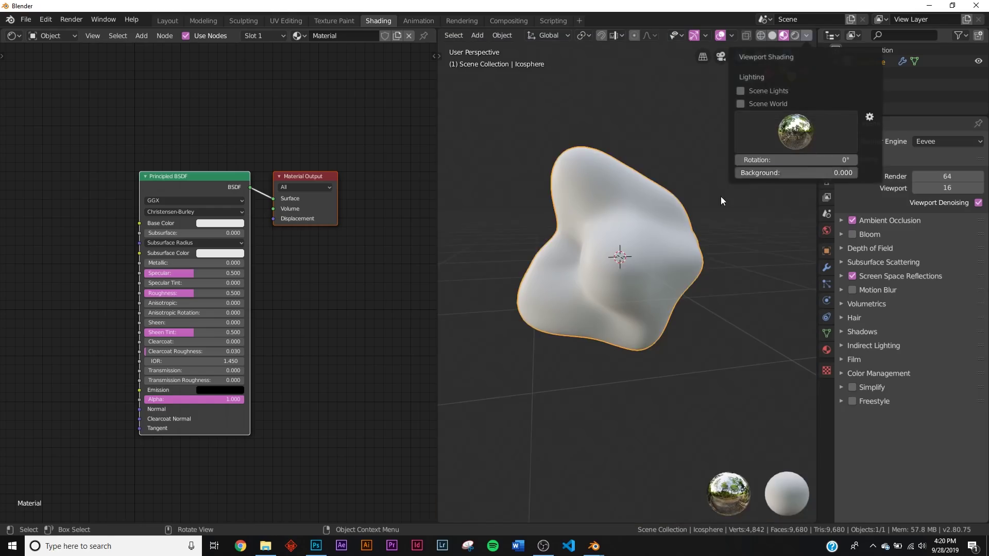
{"action": "mouse_move", "coordinate": [741, 232]}
{"action": "middle_mouse_down"}
{"action": "mouse_move", "coordinate": [786, 310]}
{"action": "mouse_move", "coordinate": [768, 299]}
{"action": "middle_mouse_up"}
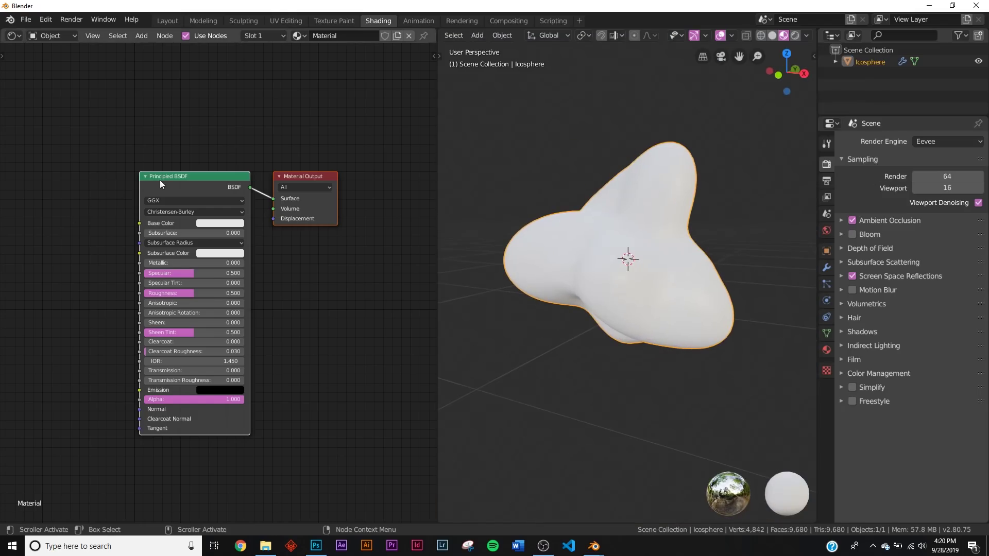
- Set the Principled BSDF's base color to orange with hue 0.056 and saturation 1.000, and its Metallic value to 1.000
{"action": "left_click_drag", "start_coordinate": [160, 181], "coordinate": [140, 195]}
{"action": "left_click", "coordinate": [227, 192]}
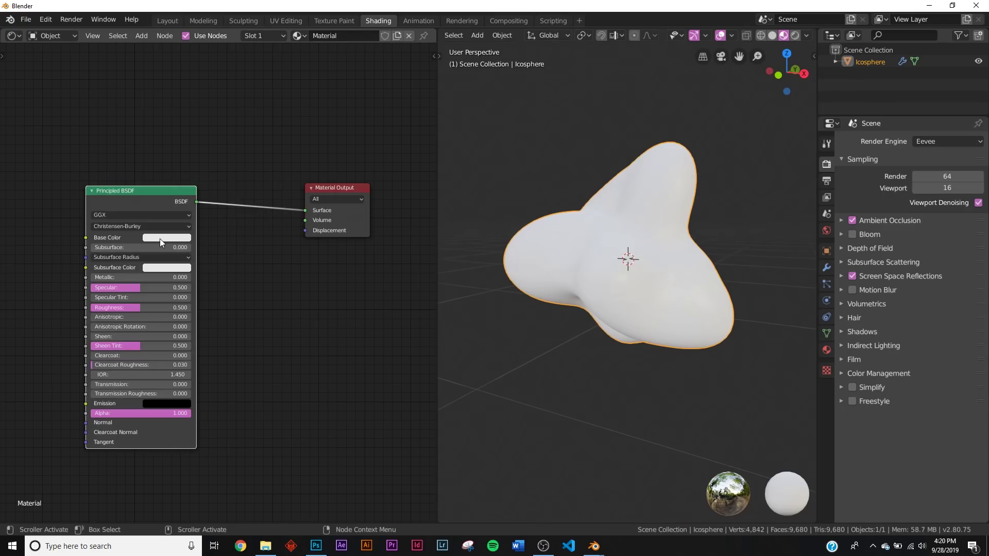
{"action": "left_click", "coordinate": [159, 239]}
{"action": "left_click_drag", "start_coordinate": [184, 171], "coordinate": [169, 171]}
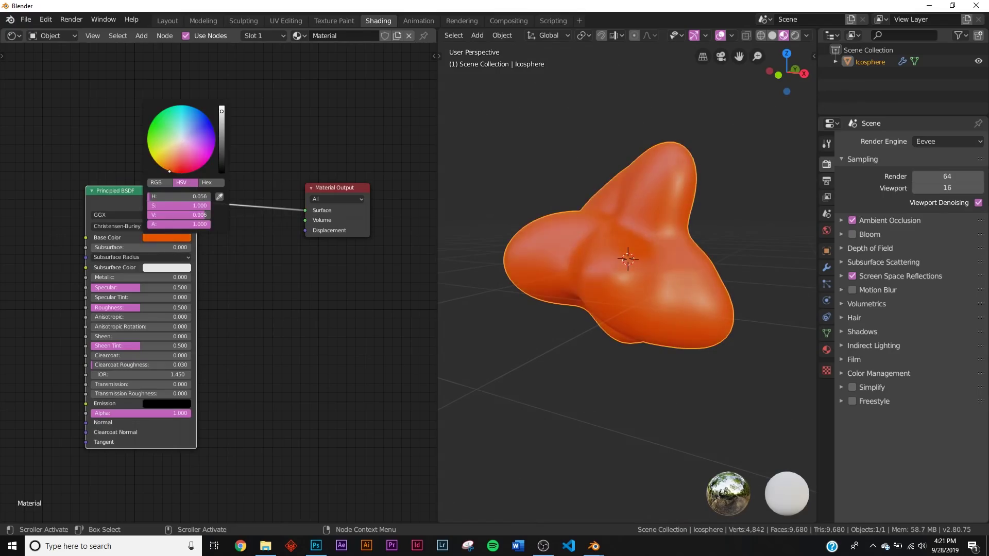
{"action": "left_click_drag", "start_coordinate": [126, 281], "coordinate": [190, 281]}
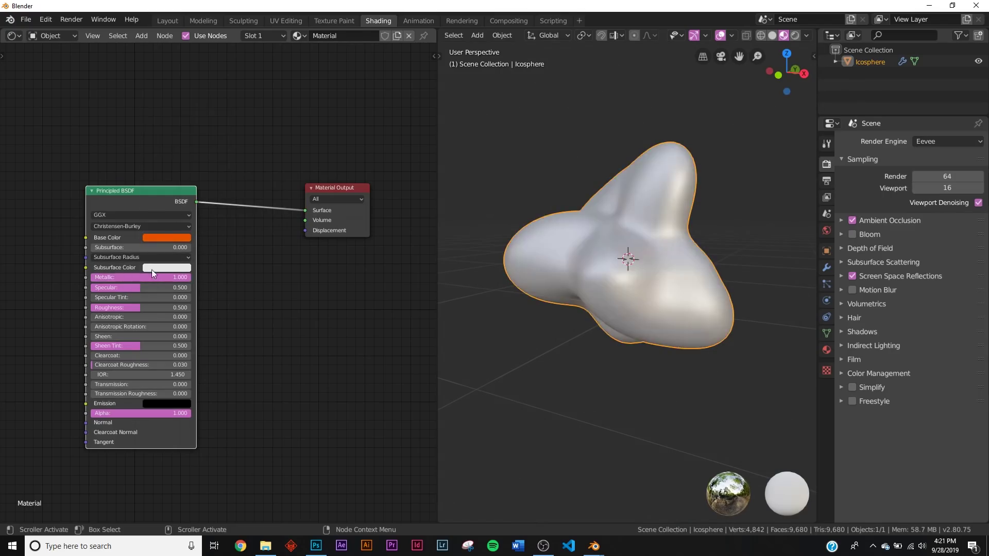
{"action": "key", "text": "shift+a"}
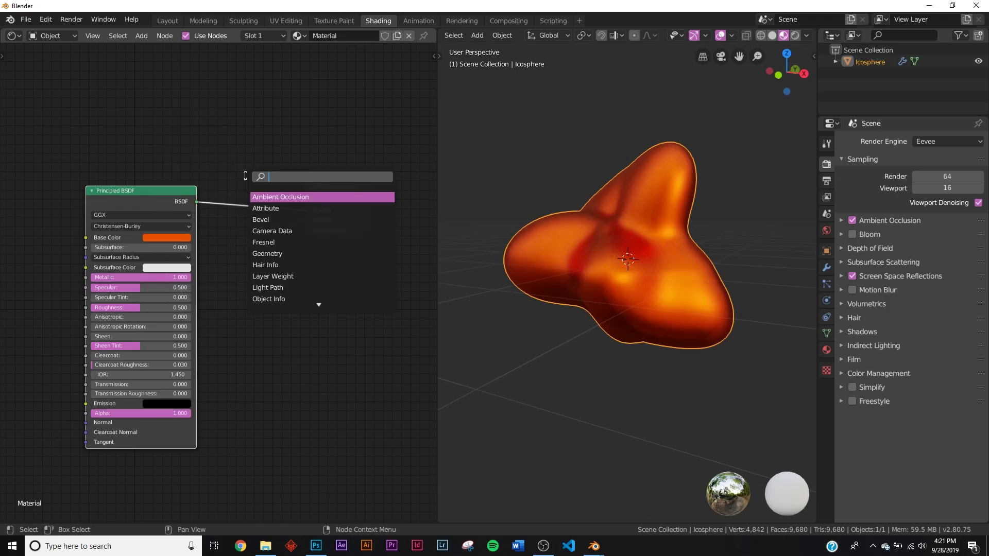
{"action": "type", "text": "mix"}
{"action": "left_click", "coordinate": [264, 208]}
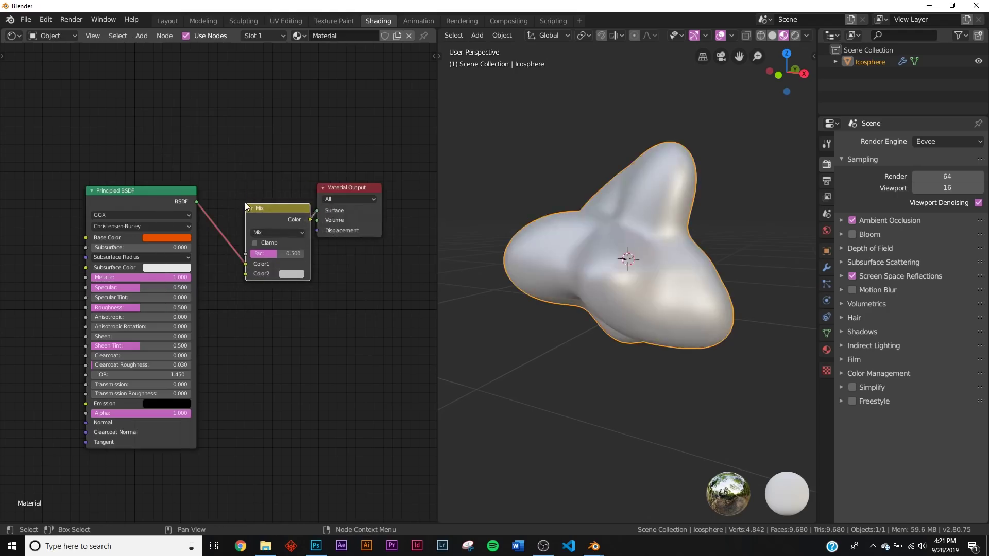
{"action": "left_click", "coordinate": [245, 202]}
{"action": "key", "text": "ctrl+z"}
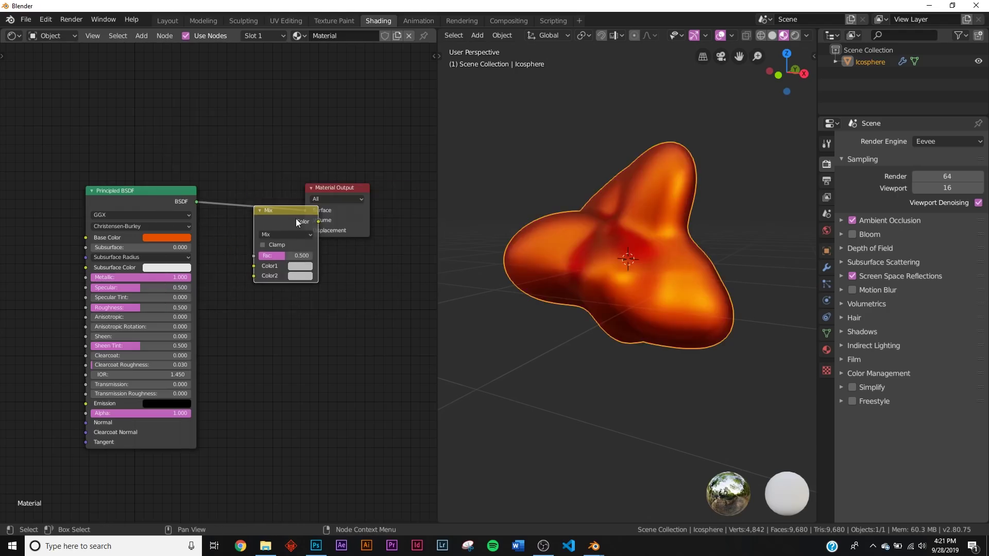
{"action": "key", "text": "ctrl+z"}
- Insert a Mix Shader node between the Principled BSDF and the Material Output, and collapse the Principled BSDF node
{"action": "key", "text": "shift+a"}
{"action": "left_click", "coordinate": [295, 218]}
{"action": "type", "text": "m"}
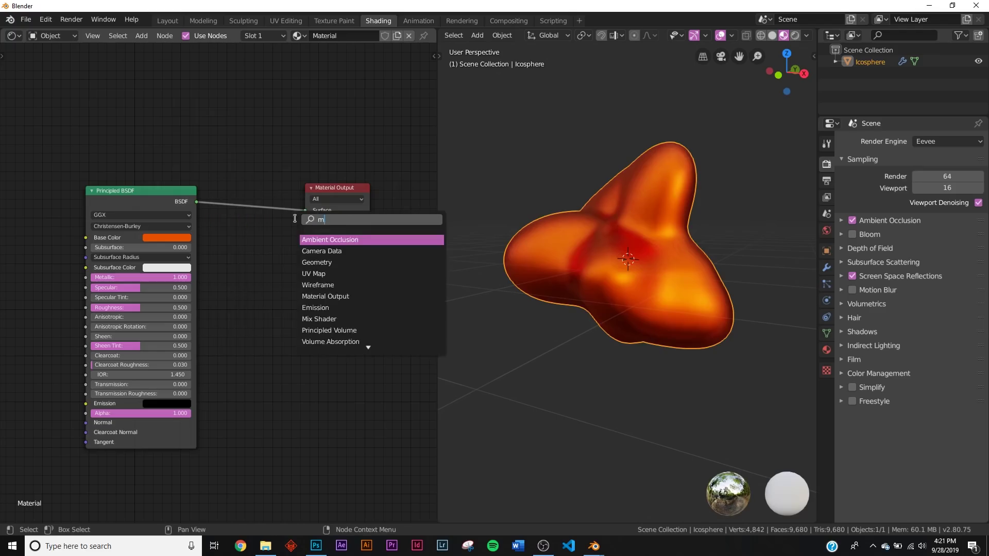
{"action": "type", "text": "ix"}
{"action": "left_click", "coordinate": [302, 236]}
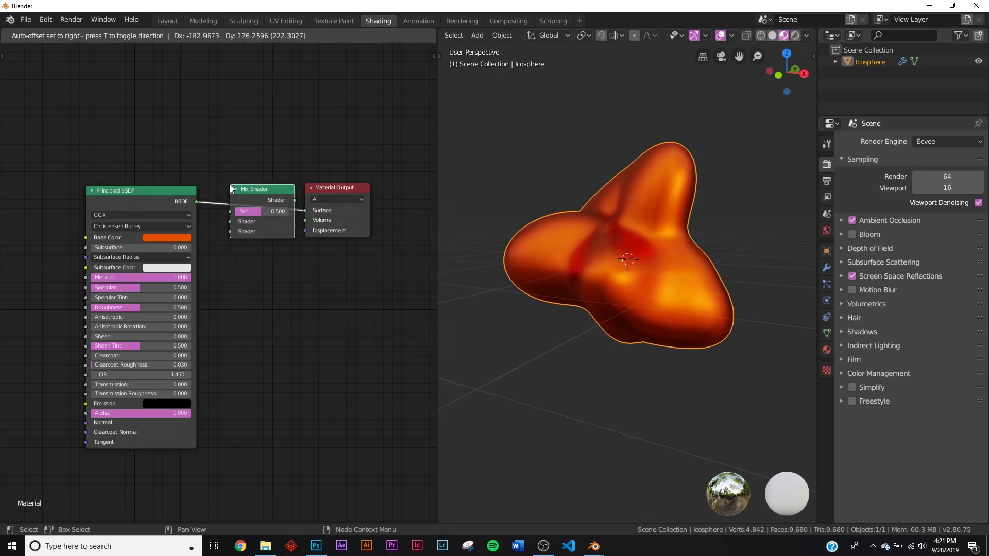
{"action": "left_click", "coordinate": [229, 184]}
{"action": "left_click", "coordinate": [91, 192]}
- Add a Transparent BSDF node and link it to the Mix Shader's first shader input, with the Principled BSDF in the second
{"action": "key", "text": "shift+a"}
{"action": "left_click", "coordinate": [248, 279]}
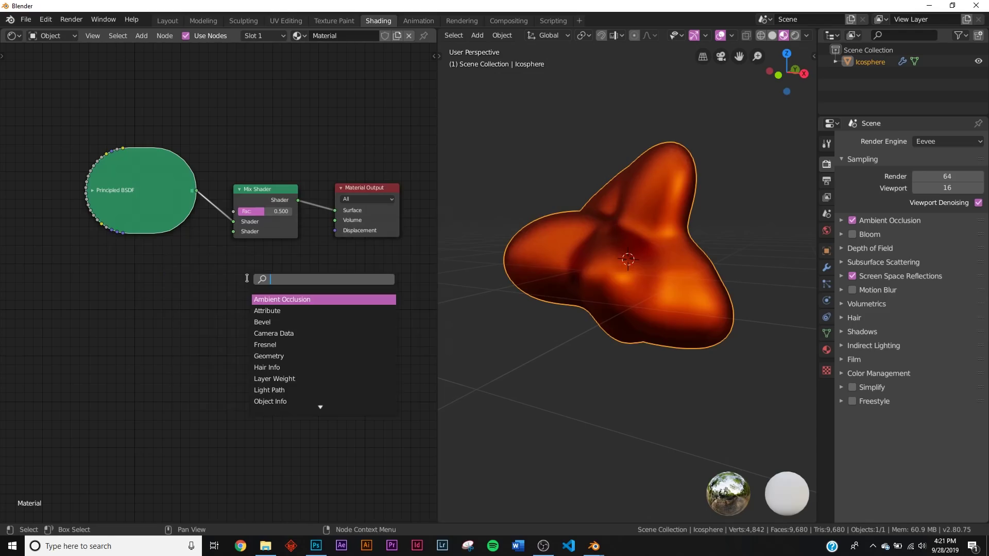
{"action": "type", "text": "tr"}
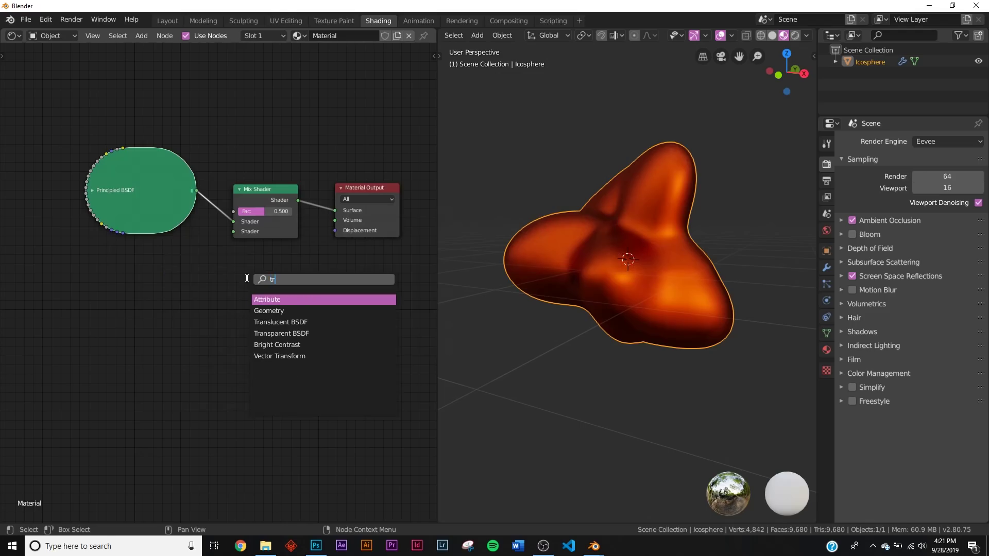
{"action": "left_click", "coordinate": [268, 333]}
{"action": "left_click", "coordinate": [160, 270]}
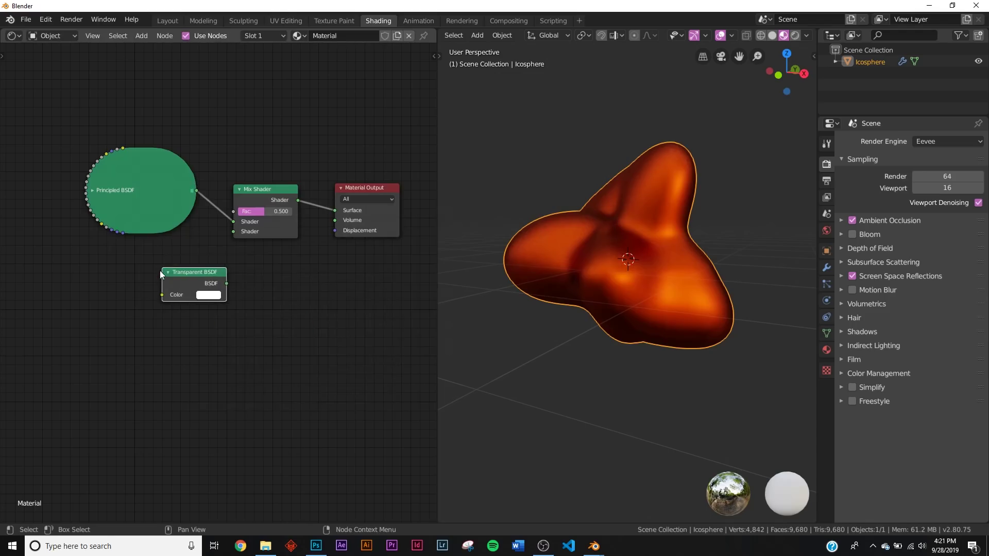
{"action": "left_click_drag", "start_coordinate": [223, 283], "coordinate": [233, 231]}
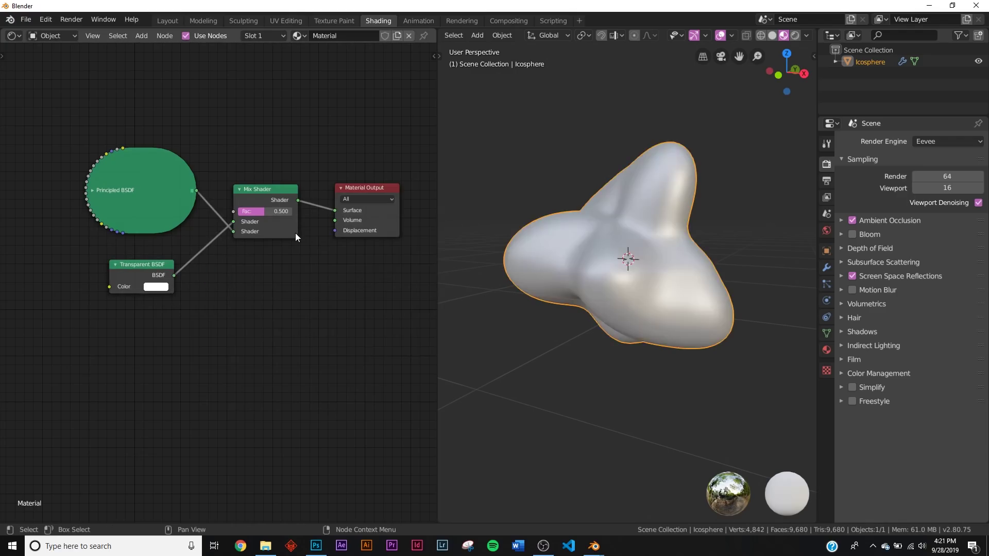
- Arrange the nodes with the Transparent BSDF above the Principled BSDF and the Mix Shader raised, keeping its Fac at 0.500
{"action": "left_click_drag", "start_coordinate": [117, 169], "coordinate": [133, 317]}
{"action": "left_click_drag", "start_coordinate": [128, 273], "coordinate": [126, 209]}
{"action": "left_click_drag", "start_coordinate": [157, 309], "coordinate": [133, 264]}
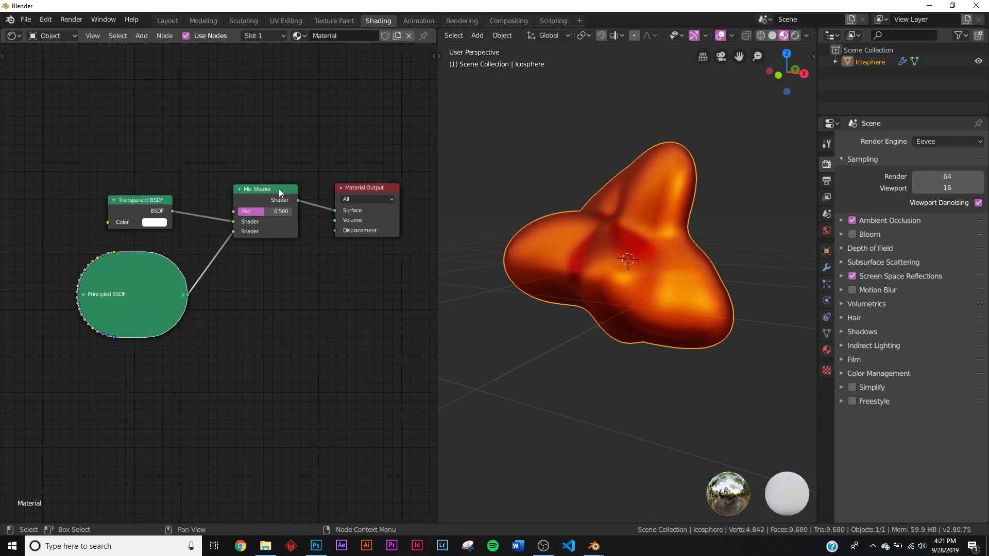
{"action": "left_click_drag", "start_coordinate": [279, 190], "coordinate": [273, 137]}
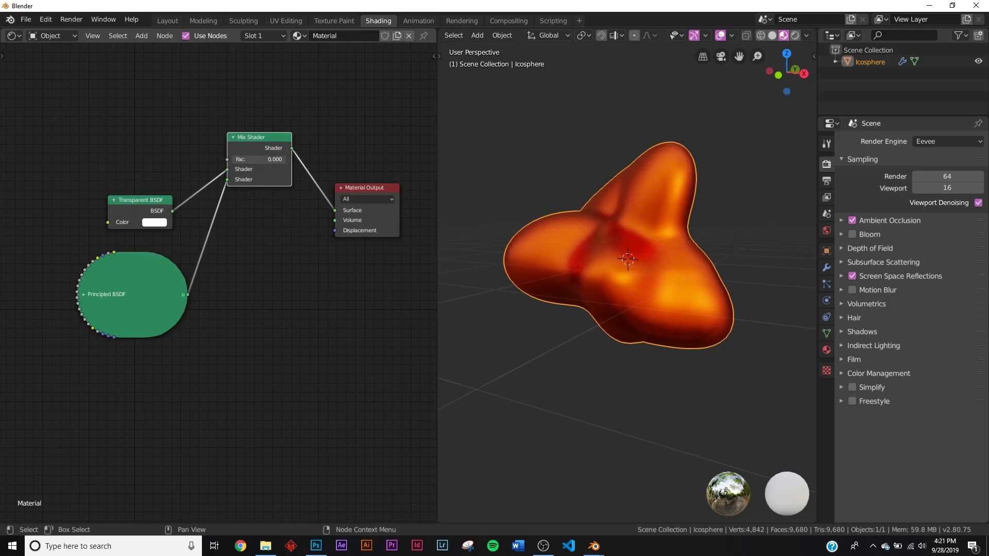
{"action": "key", "text": "ctrl+z"}
- Add a ColorRamp node above the Transparent BSDF and connect its Color output to the Mix Shader's Fac input
{"action": "middle_click_drag", "start_coordinate": [202, 155], "coordinate": [235, 208]}
{"action": "scroll", "coordinate": [237, 199], "scroll_direction": "up", "scroll_amount": 4}
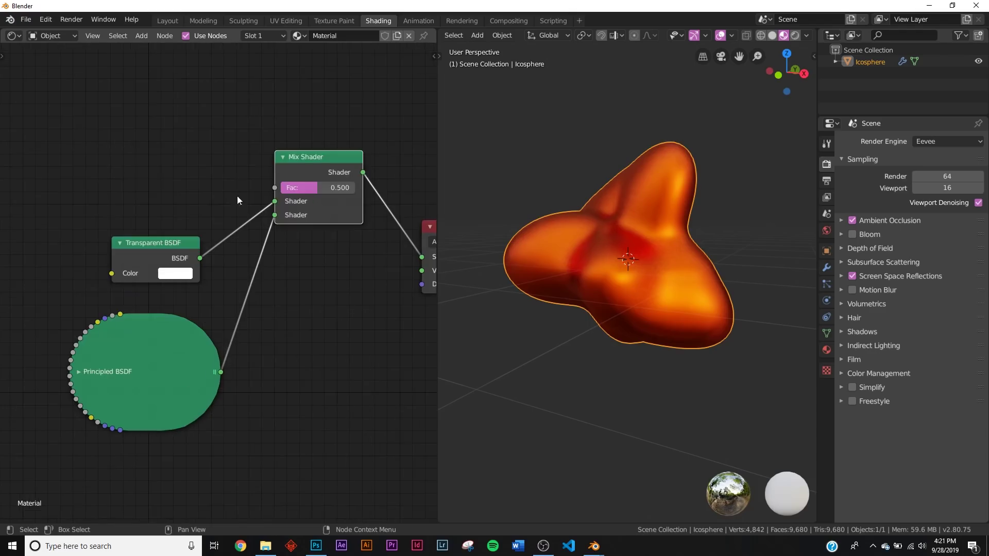
{"action": "key", "text": "shift+a"}
{"action": "left_click", "coordinate": [212, 165]}
{"action": "type", "text": "col"}
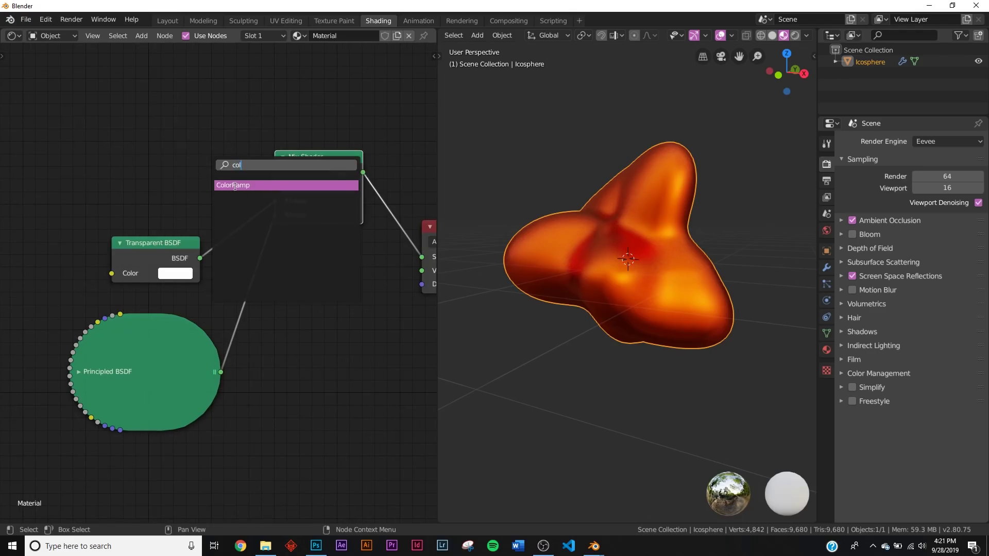
{"action": "left_click", "coordinate": [234, 186]}
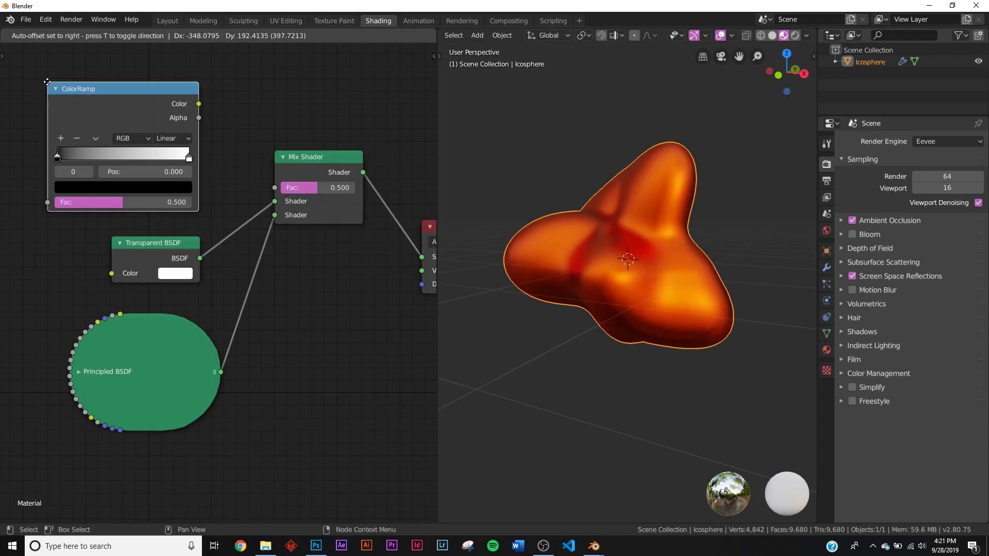
{"action": "left_click", "coordinate": [150, 109]}
{"action": "left_click_drag", "start_coordinate": [198, 103], "coordinate": [271, 186]}
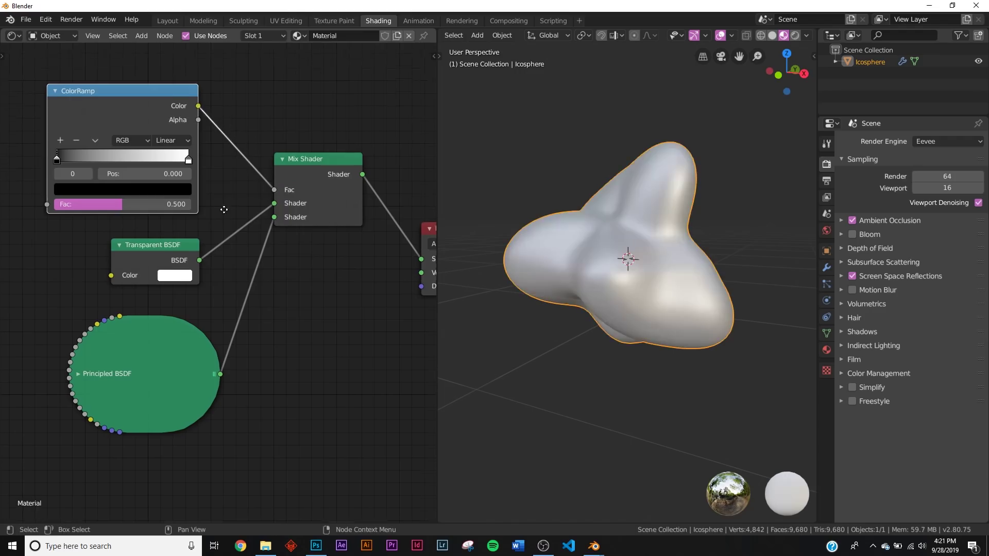
- Add a Wave Texture node beside the ColorRamp and connect its Color output to the ColorRamp's Fac input
{"action": "middle_click_drag", "start_coordinate": [11, 182], "coordinate": [178, 192]}
{"action": "key", "text": "shift+a"}
{"action": "left_click", "coordinate": [177, 192]}
{"action": "type", "text": "wav"}
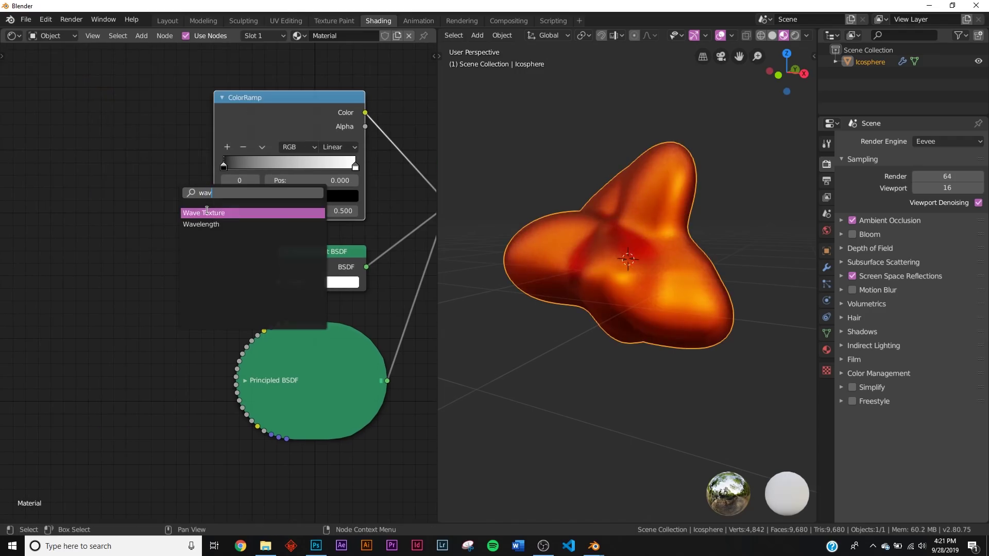
{"action": "left_click", "coordinate": [206, 212]}
{"action": "left_click", "coordinate": [187, 210]}
{"action": "left_click_drag", "start_coordinate": [160, 204], "coordinate": [197, 212]}
{"action": "middle_click_drag", "start_coordinate": [175, 223], "coordinate": [233, 210]}
{"action": "scroll", "coordinate": [193, 203], "scroll_direction": "down", "scroll_amount": 1}
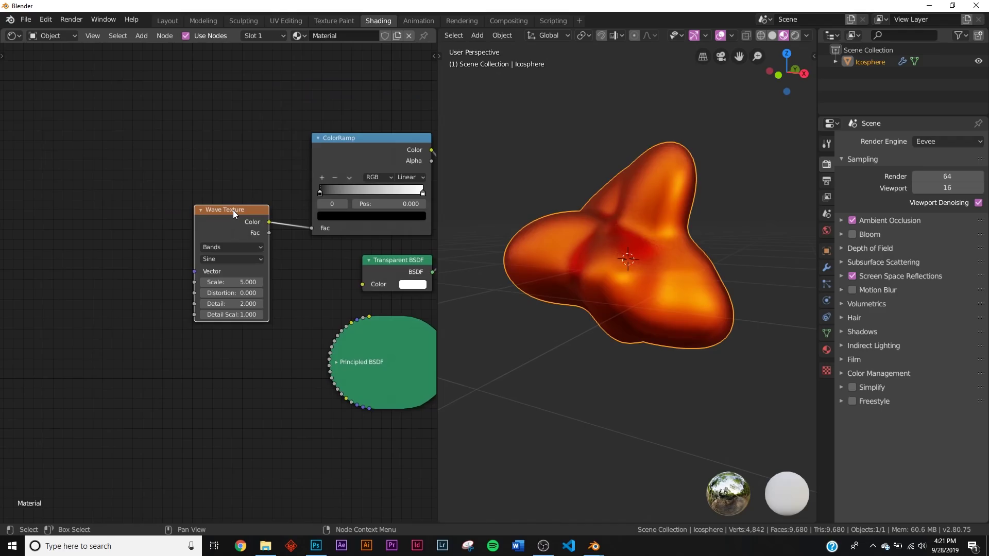
- Add Texture Coordinate and Mapping nodes before the Wave Texture and feed the Object coordinates into the Mapping node's Vector input
{"action": "key", "text": "ctrl+t"}
{"action": "middle_click_drag", "start_coordinate": [153, 242], "coordinate": [292, 196]}
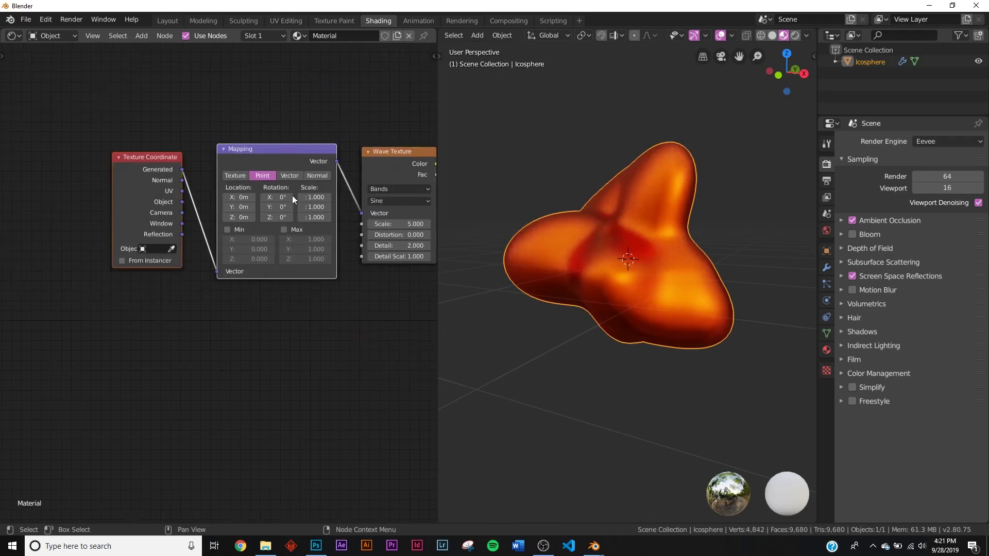
{"action": "scroll", "coordinate": [181, 184], "scroll_direction": "up", "scroll_amount": 2}
{"action": "left_click_drag", "start_coordinate": [163, 165], "coordinate": [223, 211]}
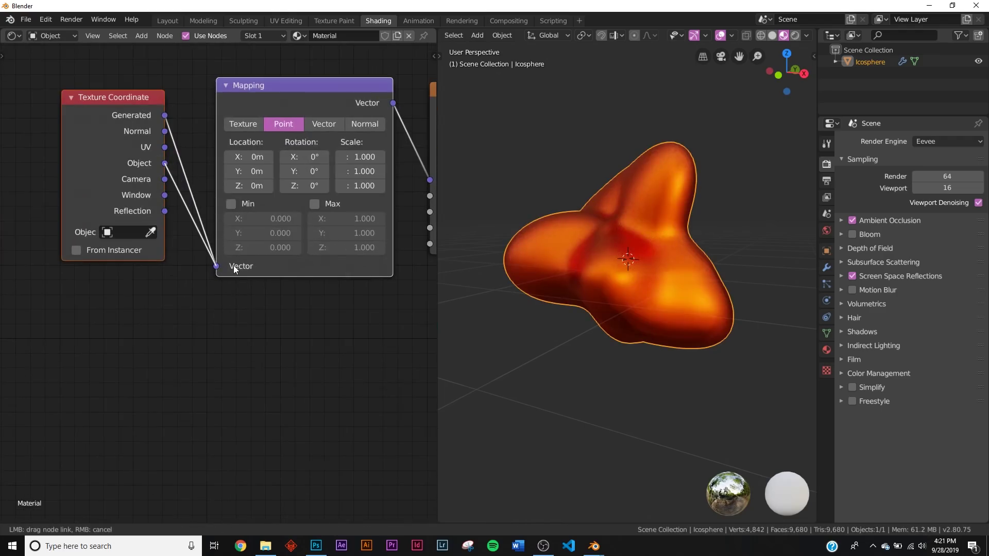
{"action": "left_click_drag", "start_coordinate": [233, 264], "coordinate": [234, 265]}
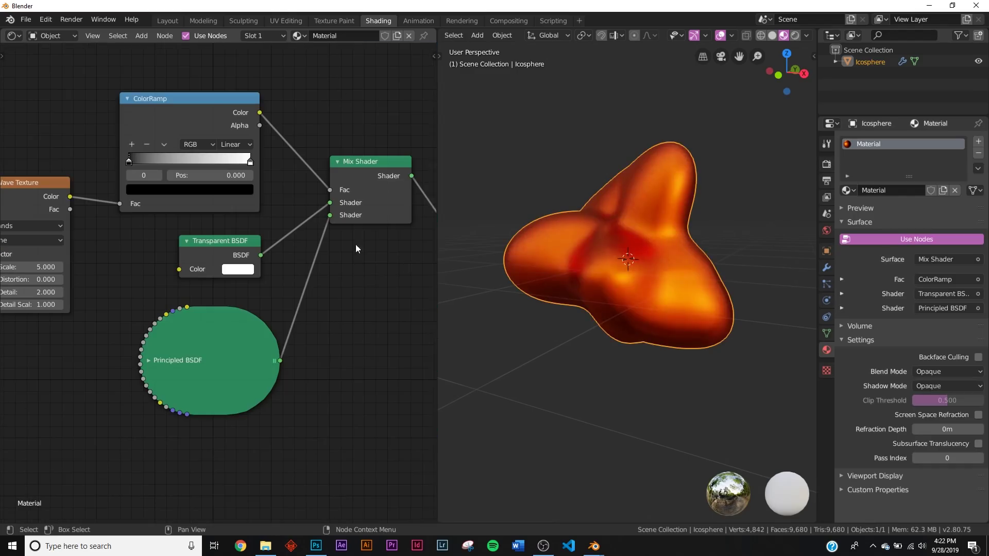
- Set the material's Blend Mode to Alpha Clip
{"action": "middle_click_drag", "start_coordinate": [603, 282], "coordinate": [703, 296]}
{"action": "scroll", "coordinate": [286, 240], "scroll_direction": "up", "scroll_amount": 3}
{"action": "middle_click_drag", "start_coordinate": [222, 186], "coordinate": [364, 205]}
{"action": "middle_click_drag", "start_coordinate": [379, 238], "coordinate": [211, 227]}
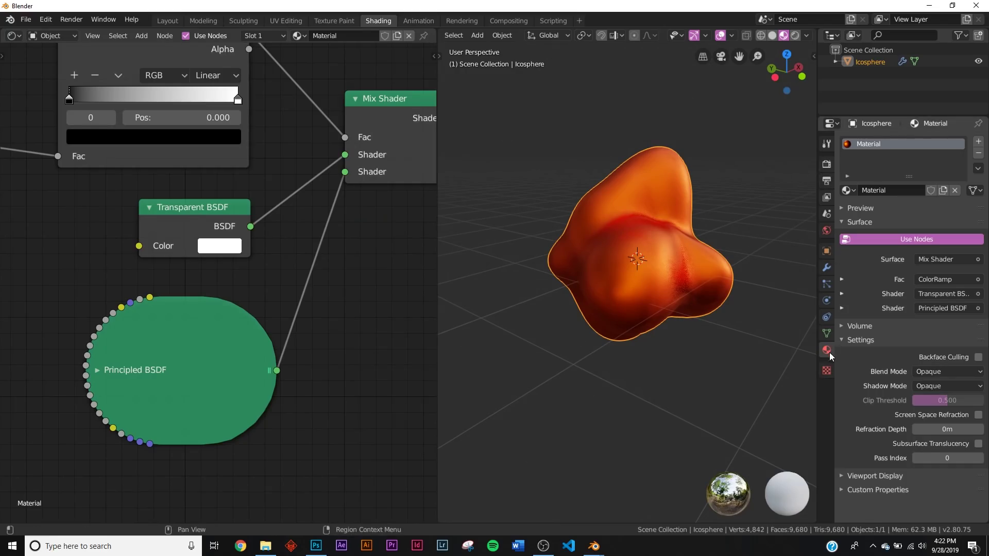
{"action": "left_click", "coordinate": [953, 373]}
{"action": "left_click", "coordinate": [938, 421]}
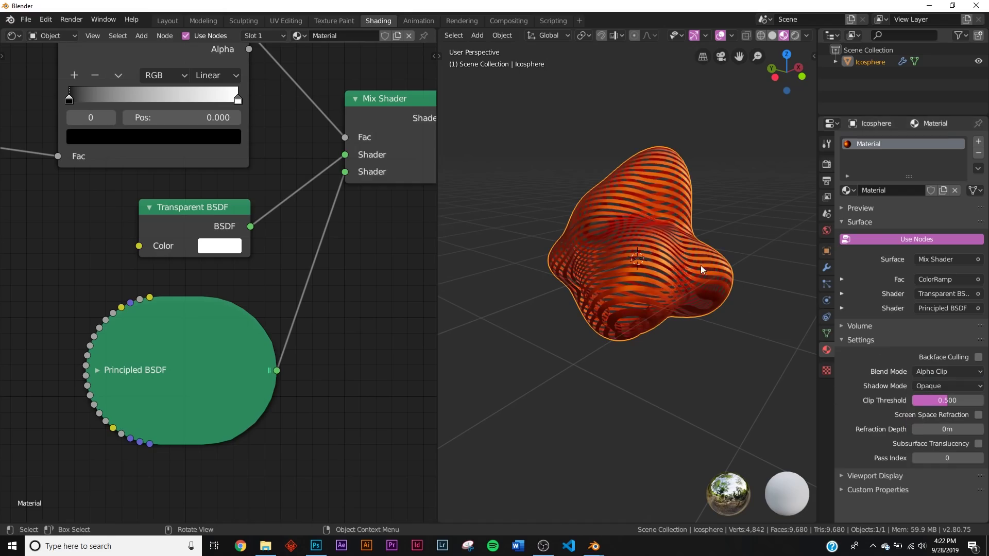
- Examine the striped icosphere from several angles and turn off the viewport overlays
{"action": "mouse_move", "coordinate": [700, 265]}
{"action": "middle_mouse_down"}
{"action": "mouse_move", "coordinate": [685, 265]}
{"action": "mouse_move", "coordinate": [703, 269]}
{"action": "middle_mouse_up"}
{"action": "scroll", "coordinate": [702, 269], "scroll_direction": "up", "scroll_amount": 5}
{"action": "scroll", "coordinate": [697, 252], "scroll_direction": "up", "scroll_amount": 5}
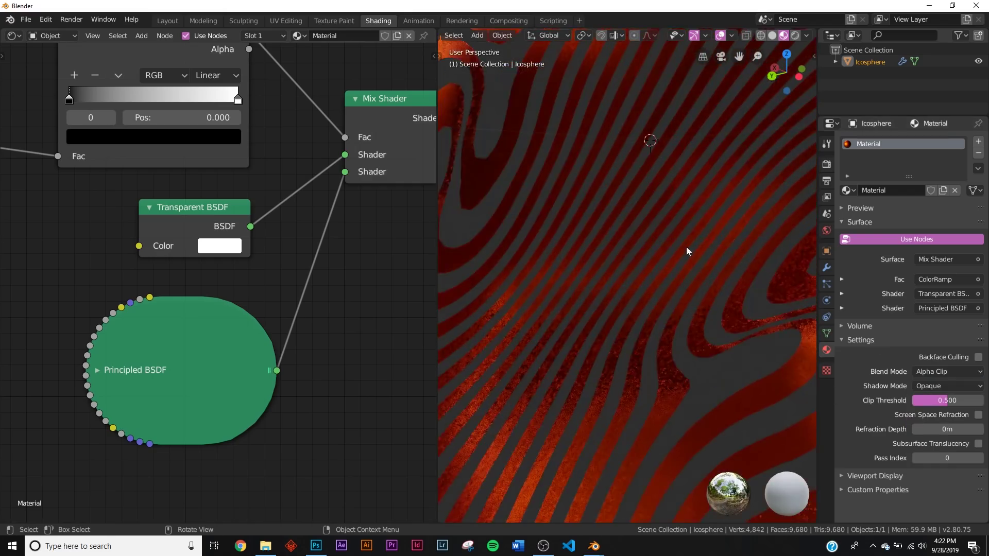
{"action": "scroll", "coordinate": [686, 247], "scroll_direction": "down", "scroll_amount": 8}
{"action": "middle_click_drag", "start_coordinate": [650, 249], "coordinate": [679, 295]}
{"action": "left_click", "coordinate": [783, 125]}
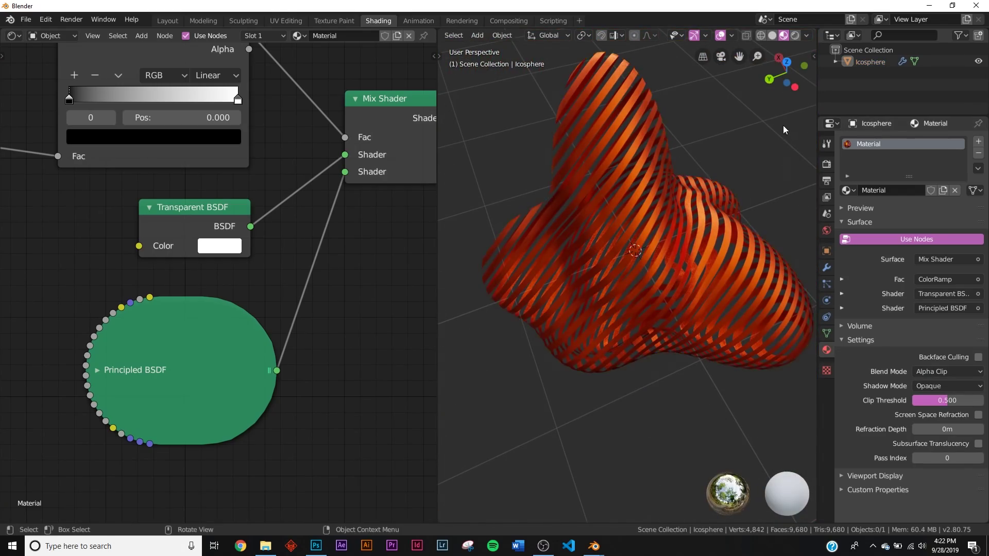
{"action": "middle_click_drag", "start_coordinate": [783, 125], "coordinate": [659, 270]}
{"action": "left_click", "coordinate": [660, 269]}
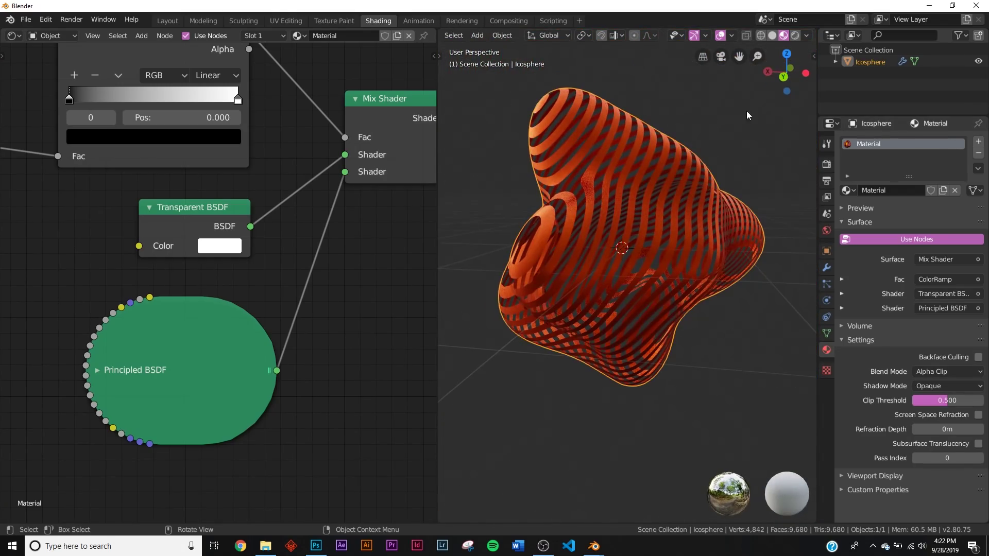
{"action": "left_click", "coordinate": [719, 35]}
{"action": "middle_click_drag", "start_coordinate": [664, 257], "coordinate": [629, 283]}
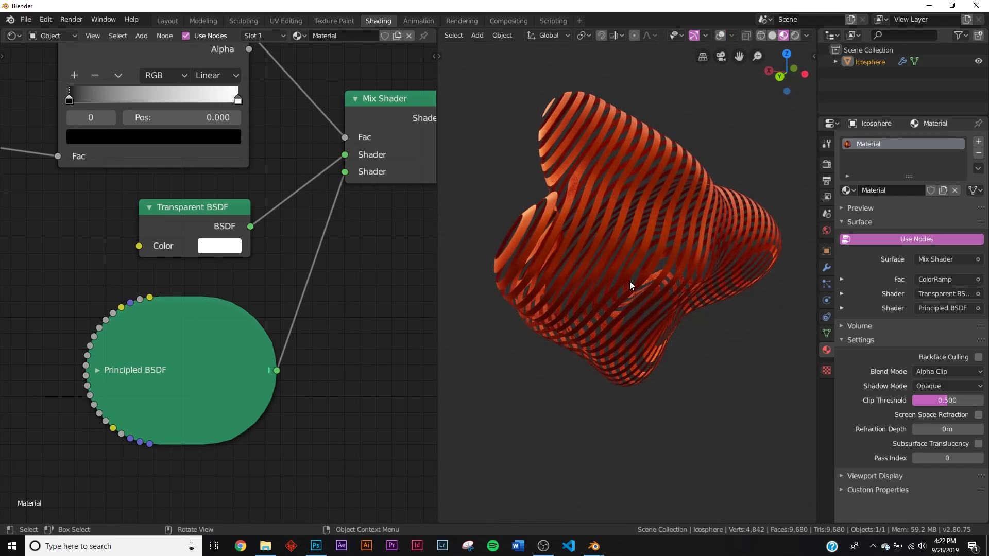
- Move the Texture Coordinate and Mapping nodes away from the Wave Texture to make room for another node
{"action": "scroll", "coordinate": [89, 317], "scroll_direction": "down", "scroll_amount": 4}
{"action": "middle_click_drag", "start_coordinate": [36, 300], "coordinate": [256, 295]}
{"action": "left_click", "coordinate": [289, 162]}
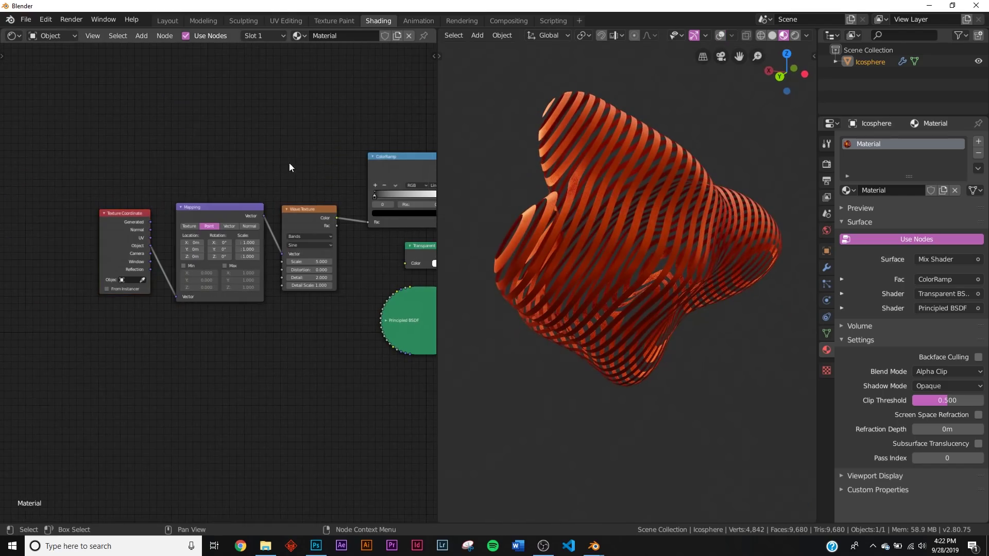
{"action": "left_click_drag", "start_coordinate": [216, 183], "coordinate": [114, 264]}
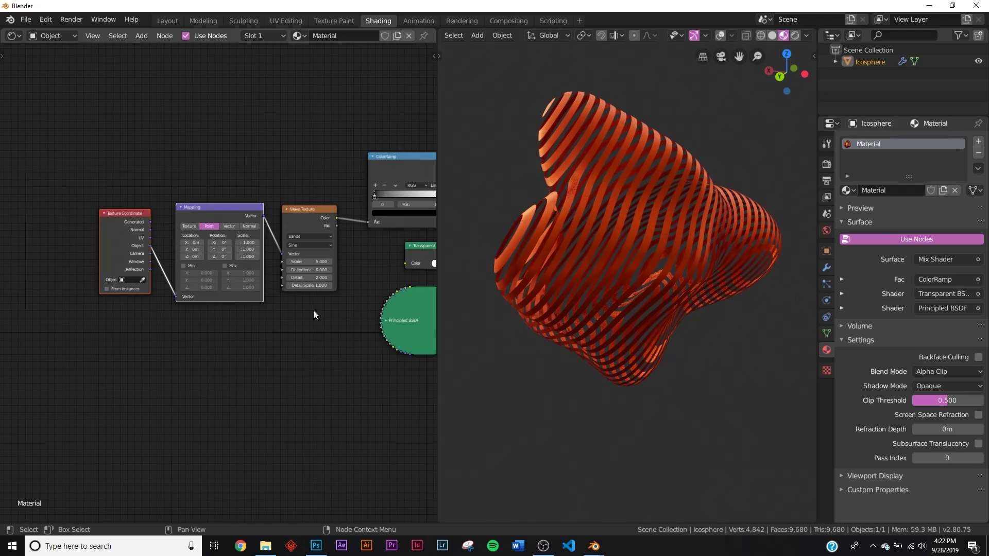
{"action": "key", "text": "g"}
{"action": "left_click", "coordinate": [145, 318]}
{"action": "scroll", "coordinate": [263, 271], "scroll_direction": "up", "scroll_amount": 2}
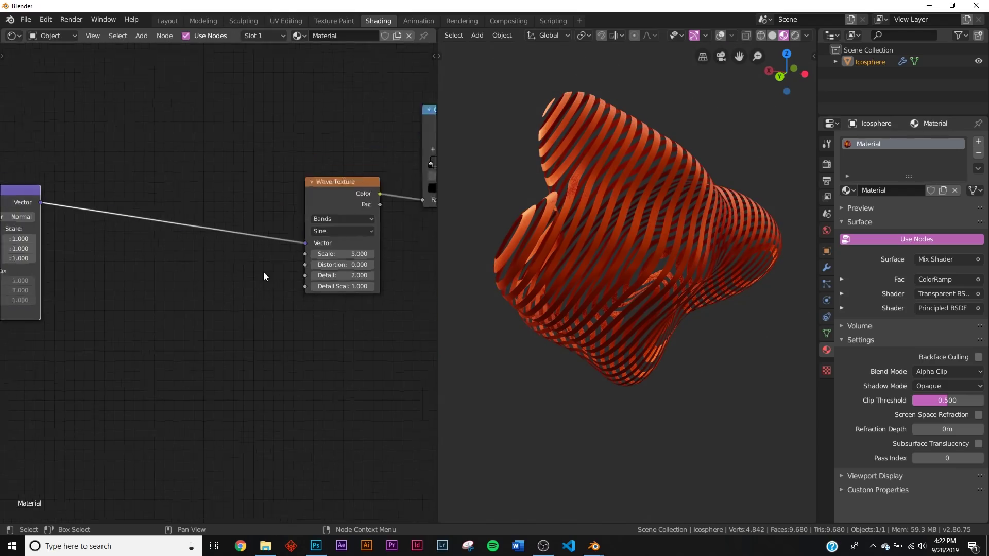
- Insert a Separate XYZ node between Mapping and Wave Texture, feeding its Z output into the Wave Texture's Vector input
{"action": "key", "text": "shift+a"}
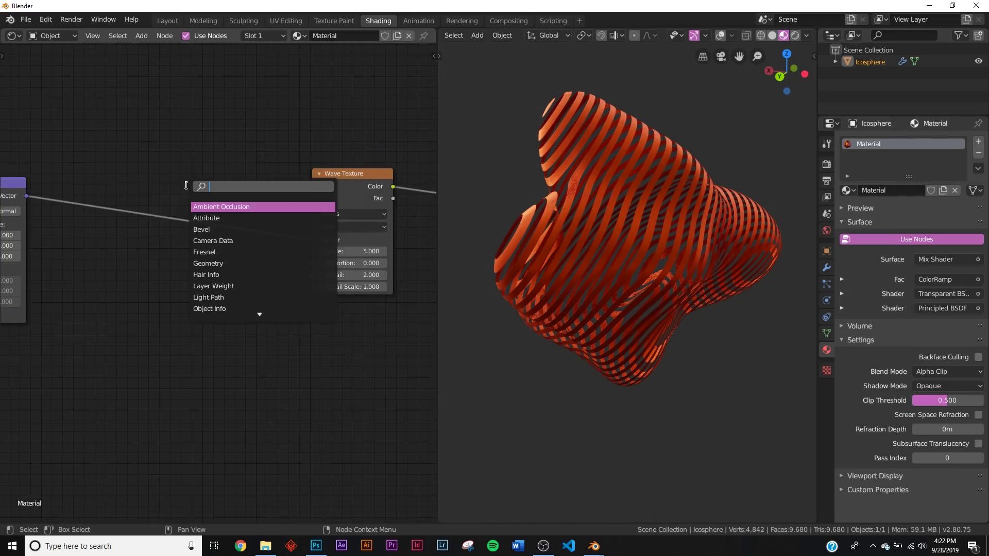
{"action": "type", "text": "sep"}
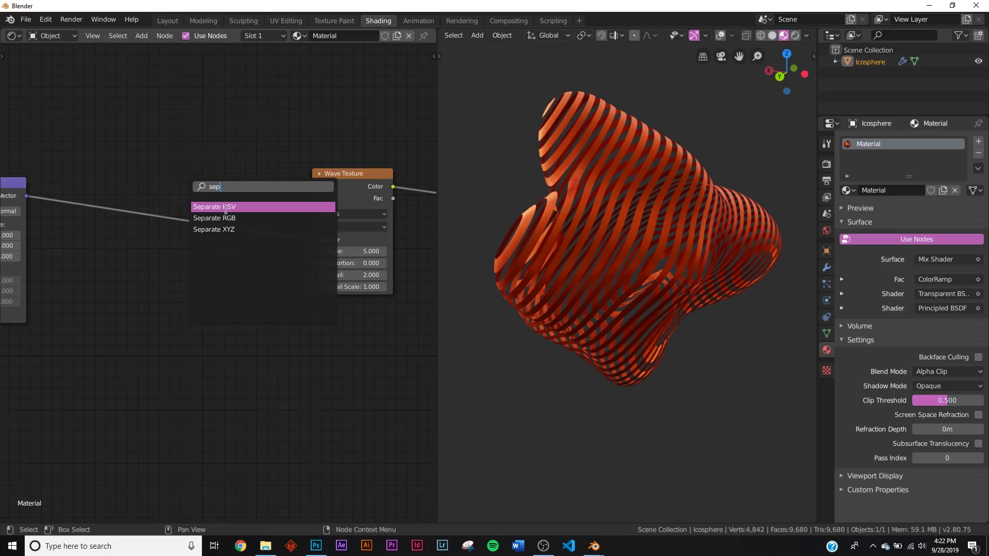
{"action": "left_click", "coordinate": [237, 229]}
{"action": "left_click", "coordinate": [145, 203]}
{"action": "left_click_drag", "start_coordinate": [147, 225], "coordinate": [329, 240]}
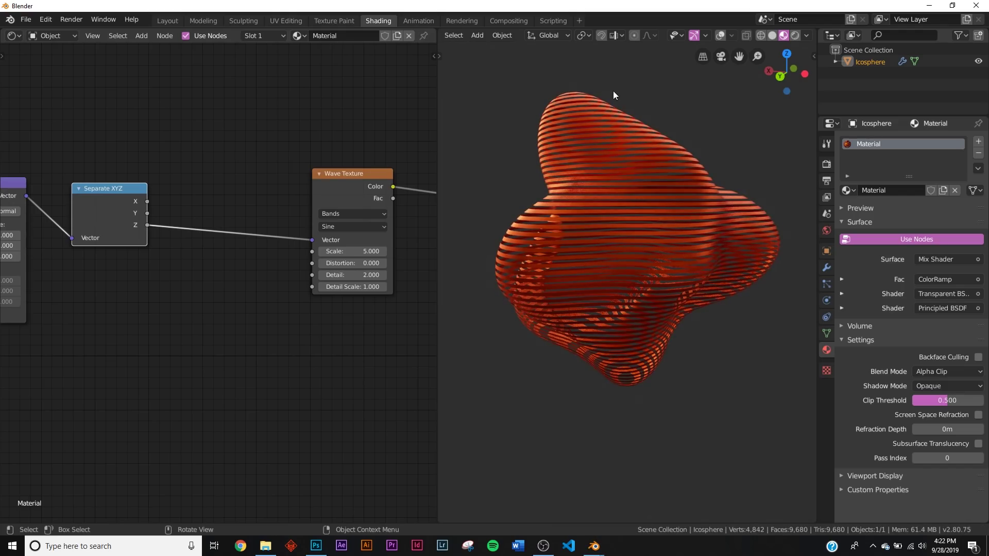
{"action": "middle_click_drag", "start_coordinate": [659, 392], "coordinate": [643, 231]}
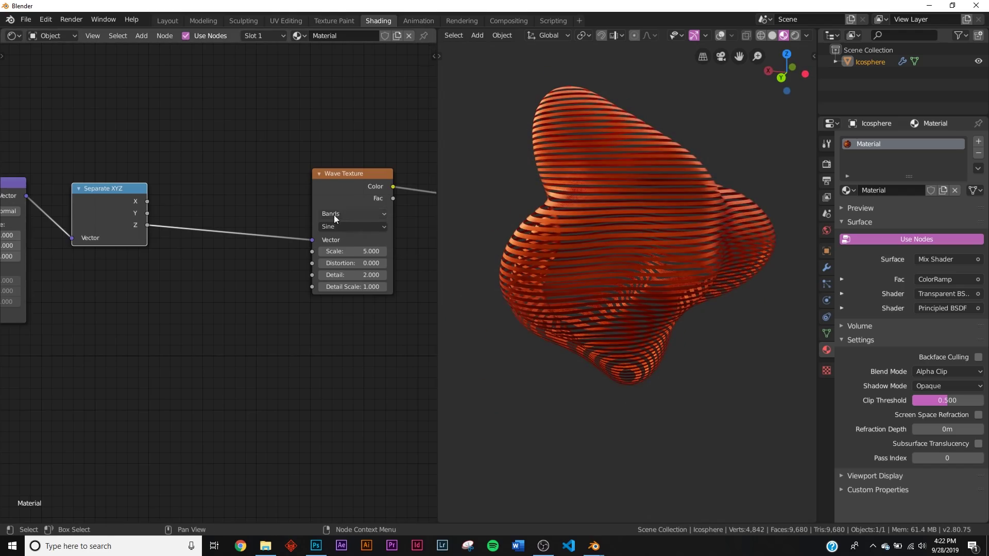
- Move the ColorRamp's black stop to position 0.287 and set the Wave Texture's Scale to 2.360
{"action": "middle_click_drag", "start_coordinate": [334, 215], "coordinate": [198, 219]}
{"action": "left_click_drag", "start_coordinate": [261, 179], "coordinate": [287, 181]}
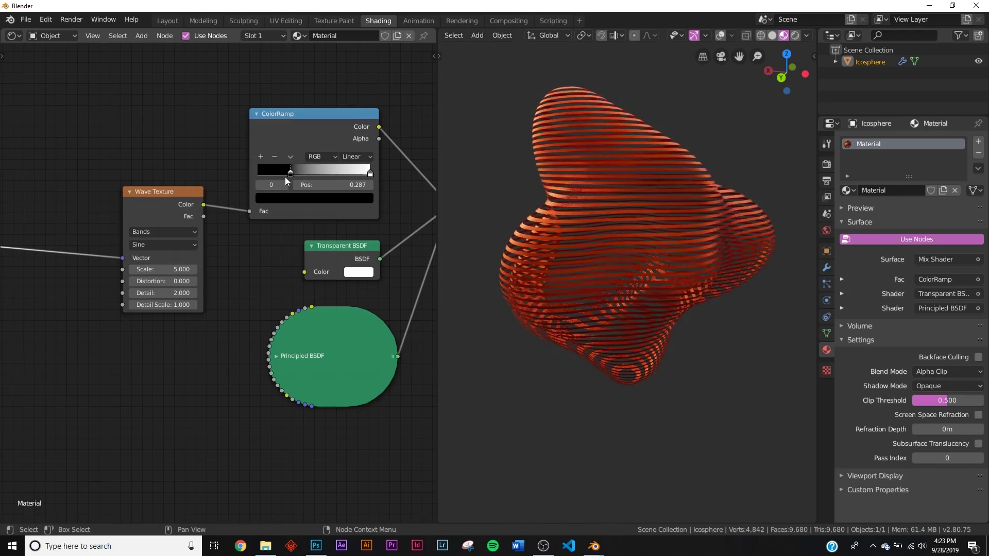
{"action": "middle_click_drag", "start_coordinate": [187, 269], "coordinate": [268, 274]}
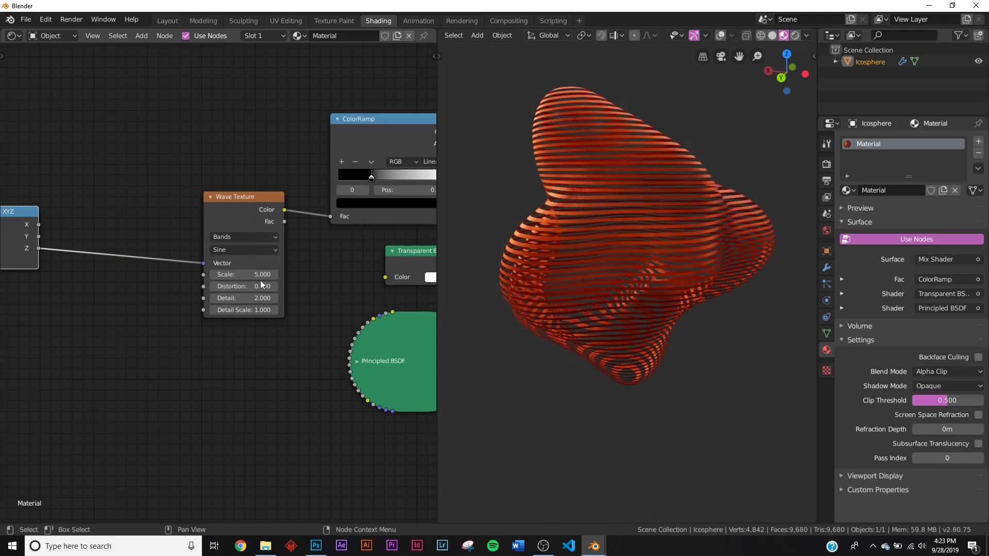
{"action": "mouse_move", "coordinate": [261, 276]}
{"action": "left_mouse_down"}
{"action": "mouse_move", "coordinate": [275, 276]}
{"action": "mouse_move", "coordinate": [206, 274]}
{"action": "mouse_move", "coordinate": [257, 274]}
{"action": "left_mouse_up"}
{"action": "middle_click_drag", "start_coordinate": [741, 216], "coordinate": [694, 248]}
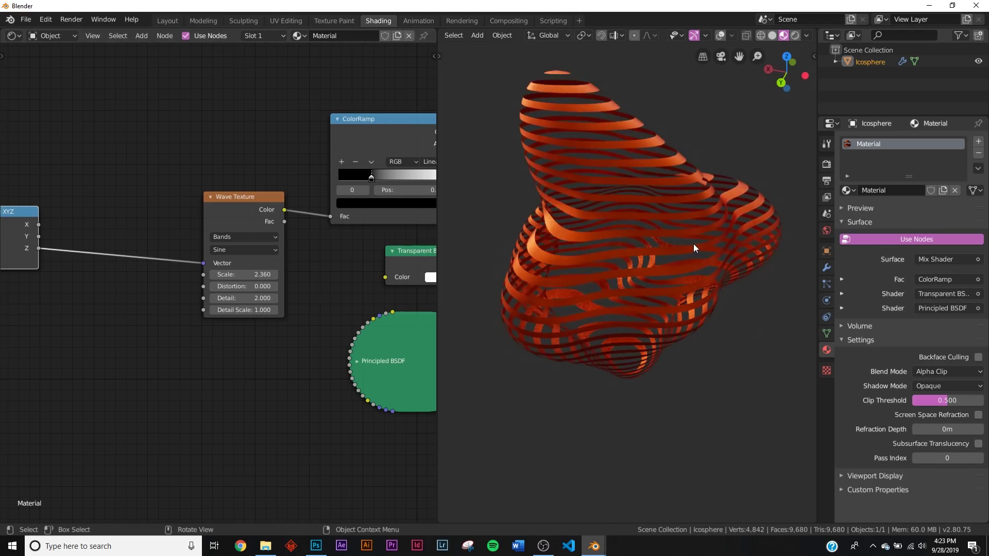
- Switch to the Layout workspace with the material shown in the viewport, and apply the icosphere's Displace modifier
{"action": "left_click", "coordinate": [826, 267]}
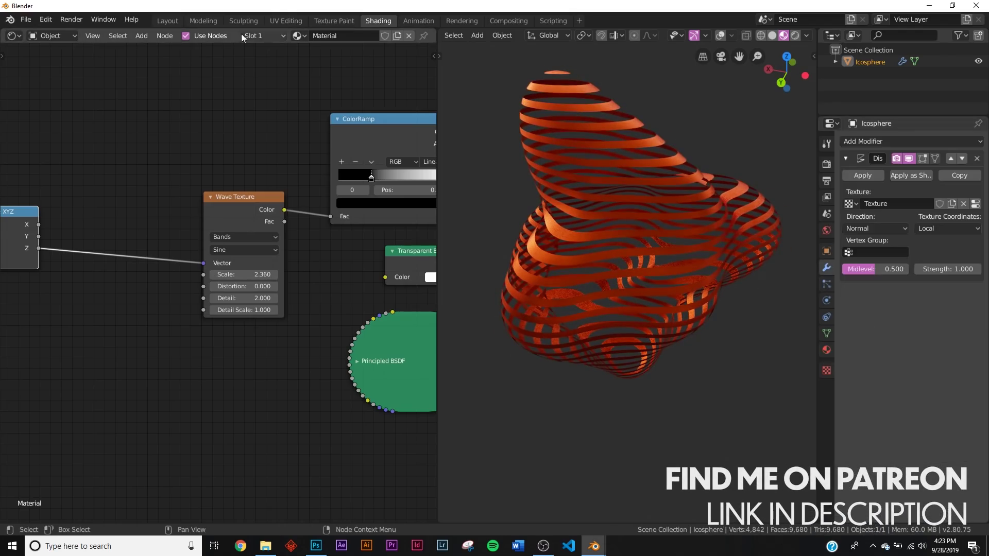
{"action": "left_click", "coordinate": [167, 21]}
{"action": "key", "text": "z"}
{"action": "left_click", "coordinate": [502, 298]}
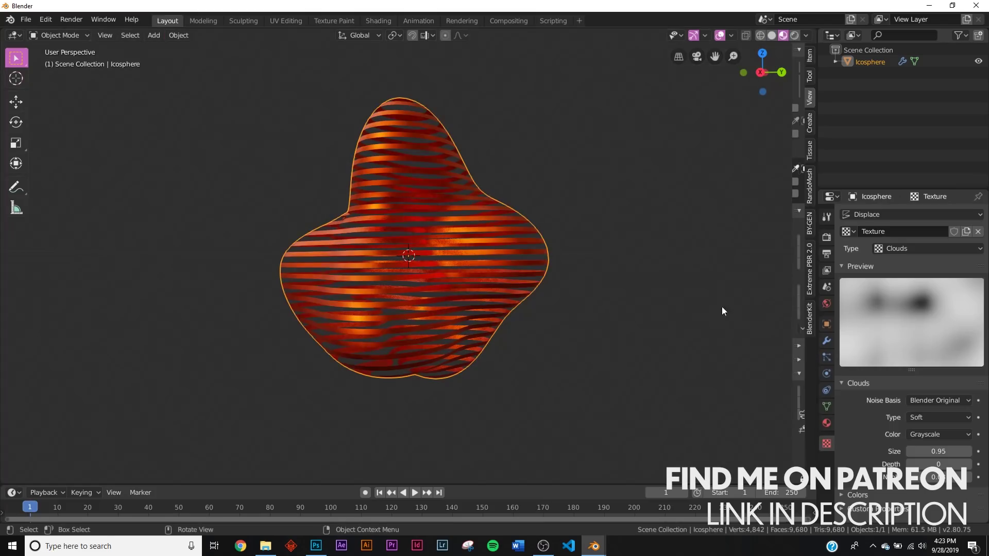
{"action": "left_click", "coordinate": [826, 340]}
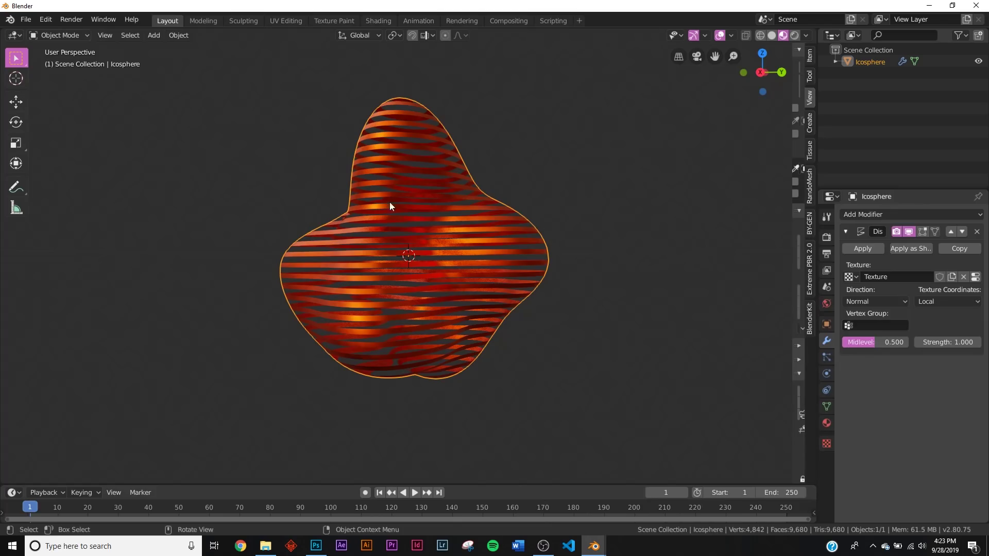
{"action": "left_click", "coordinate": [870, 249]}
{"action": "key", "text": "Tab"}
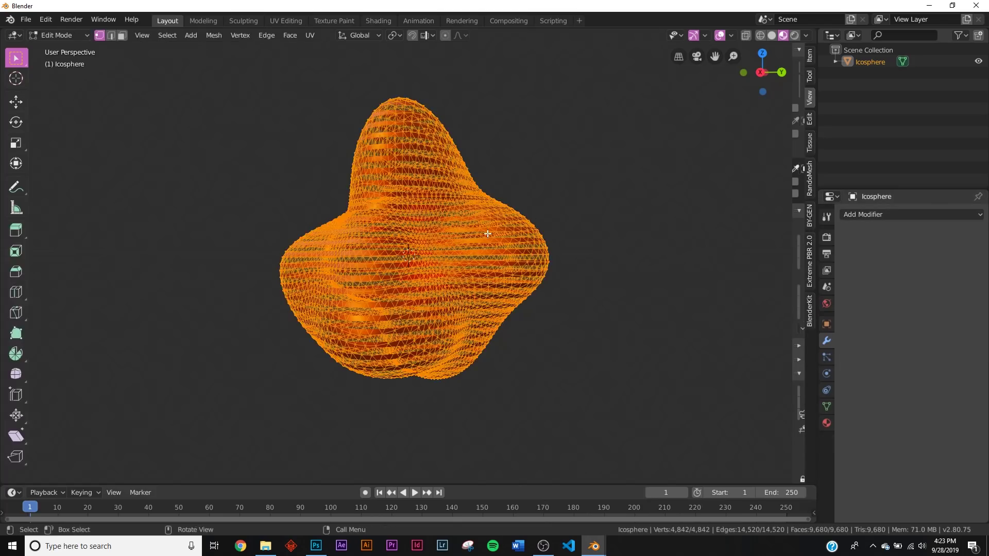
{"action": "key", "text": "Tab"}
- Add a new Displace modifier to the icosphere with a Strength of 0.3
{"action": "middle_click_drag", "start_coordinate": [490, 236], "coordinate": [521, 242]}
{"action": "left_click", "coordinate": [880, 217]}
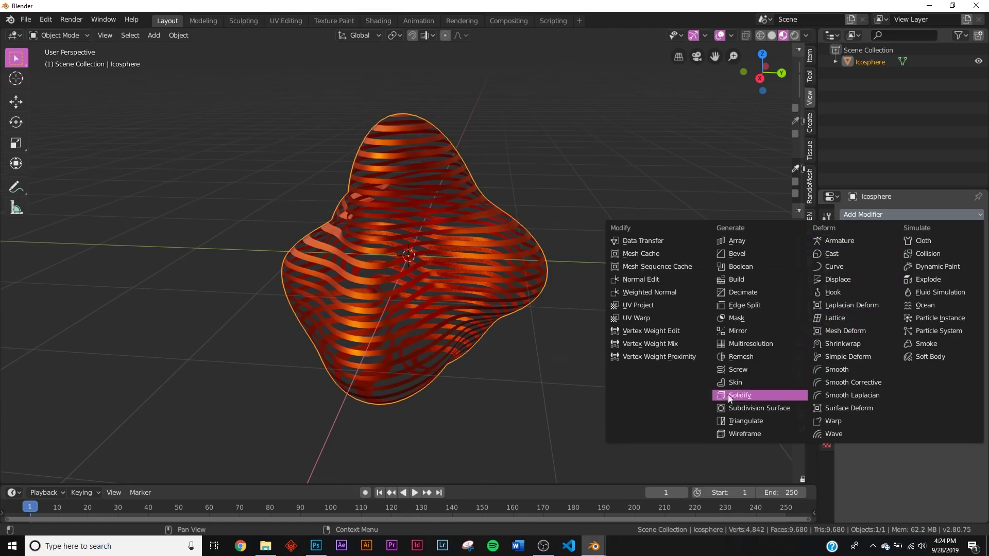
{"action": "left_click", "coordinate": [858, 281]}
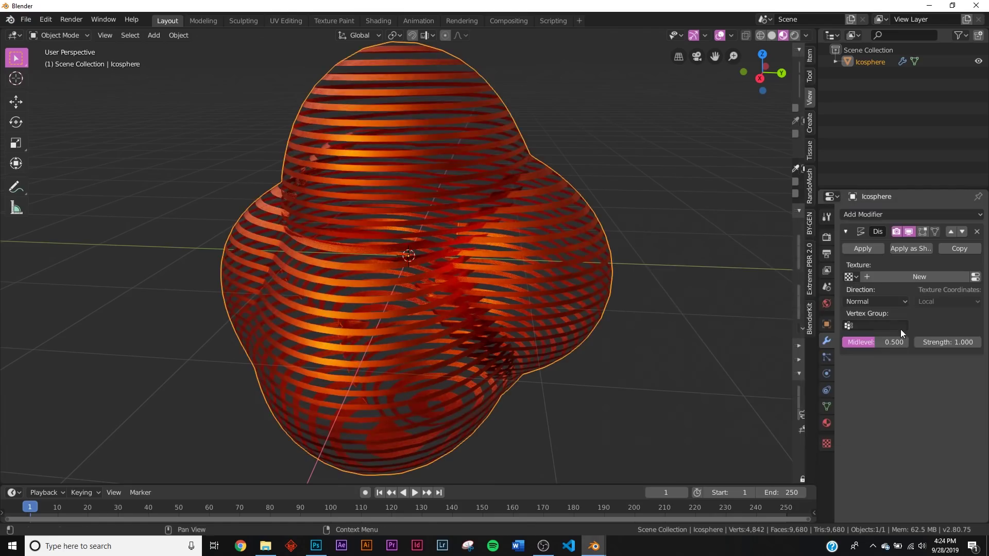
{"action": "left_click", "coordinate": [938, 343]}
{"action": "type", "text": "0.3"}
{"action": "key", "text": "Return"}
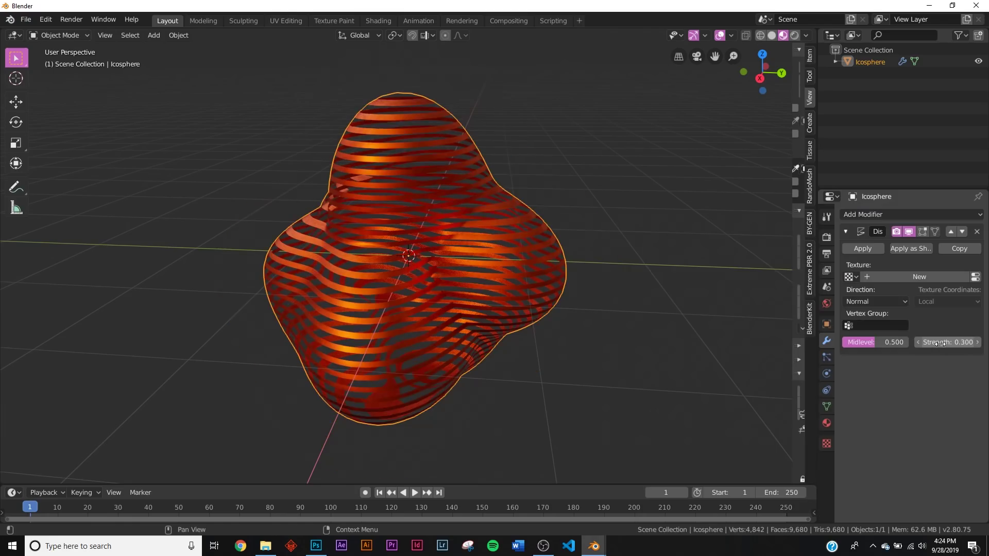
- Give the Displace modifier a new Clouds texture with Depth 0 and Size 0.98
{"action": "left_click", "coordinate": [948, 278]}
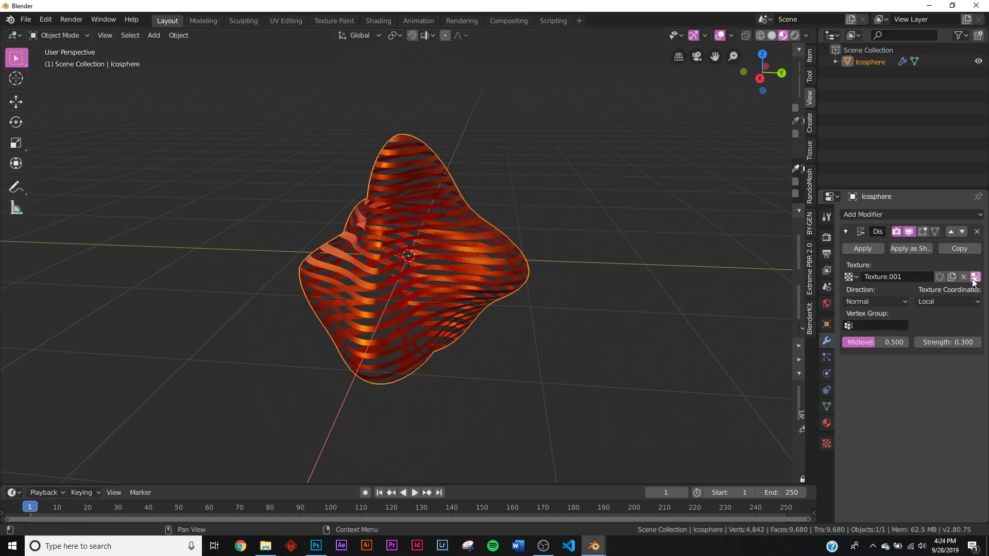
{"action": "left_click", "coordinate": [975, 277]}
{"action": "left_click", "coordinate": [928, 246]}
{"action": "left_click", "coordinate": [898, 287]}
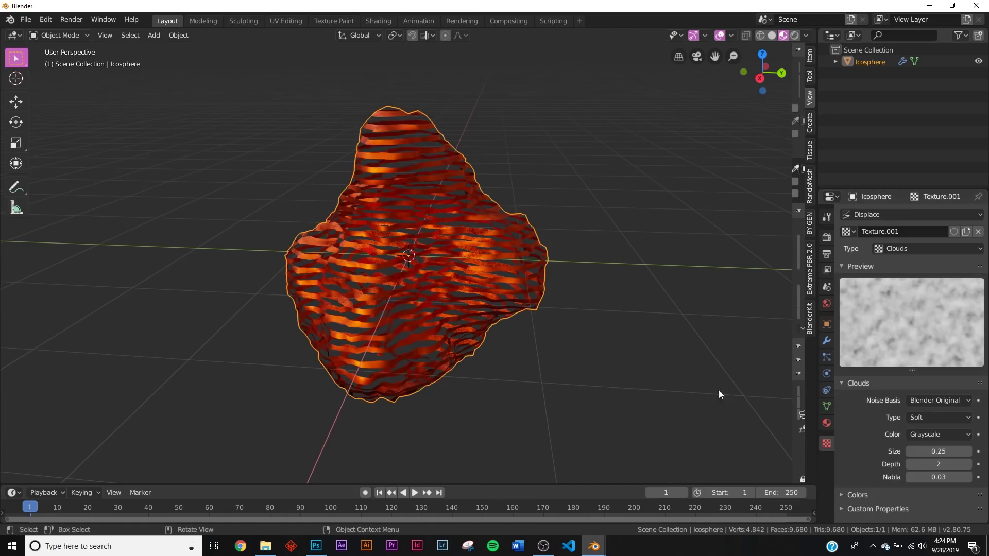
{"action": "mouse_move", "coordinate": [963, 463]}
{"action": "left_mouse_down"}
{"action": "mouse_move", "coordinate": [937, 463]}
{"action": "mouse_move", "coordinate": [978, 451]}
{"action": "mouse_move", "coordinate": [938, 451]}
{"action": "mouse_move", "coordinate": [983, 451]}
{"action": "mouse_move", "coordinate": [956, 452]}
{"action": "left_mouse_up"}
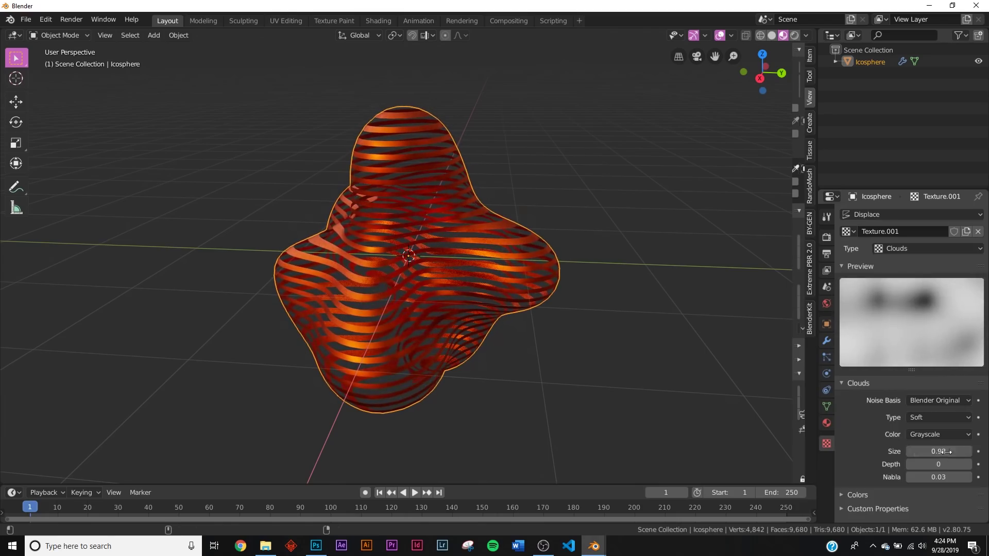
- Deselect the icosphere and add a Plain Axes empty at the world origin
{"action": "left_click", "coordinate": [193, 264]}
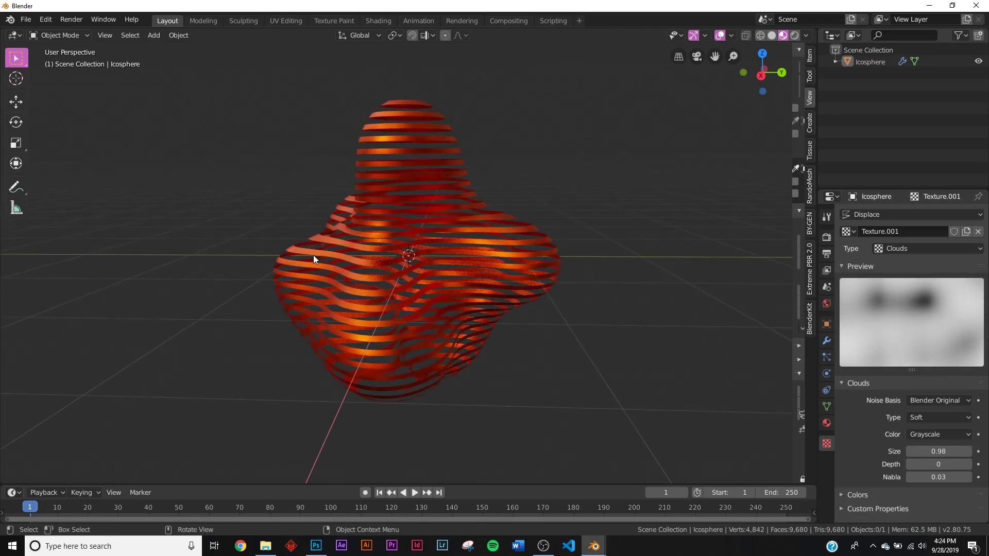
{"action": "key", "text": "shift+a"}
{"action": "mouse_move", "coordinate": [289, 242]}
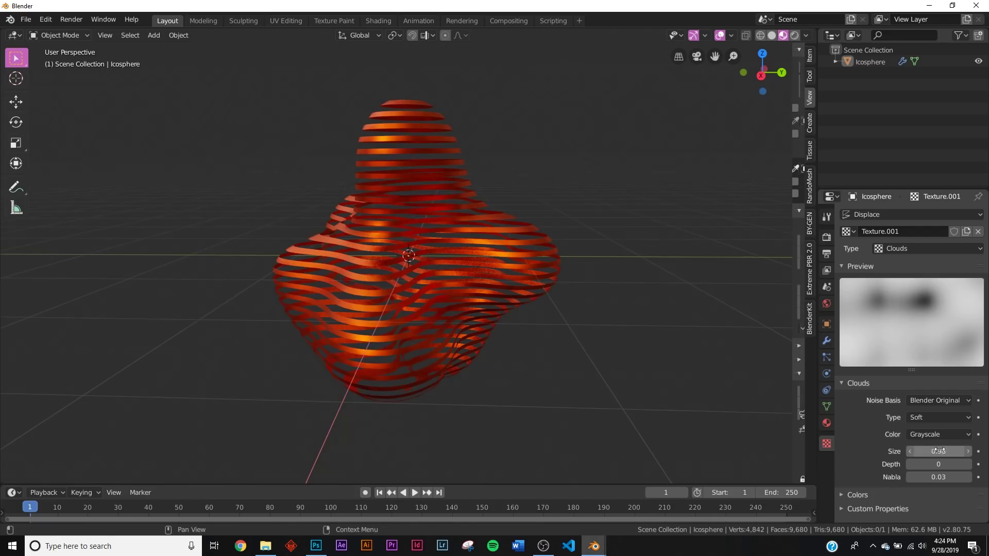
{"action": "key", "text": "shift+a"}
{"action": "mouse_move", "coordinate": [428, 128]}
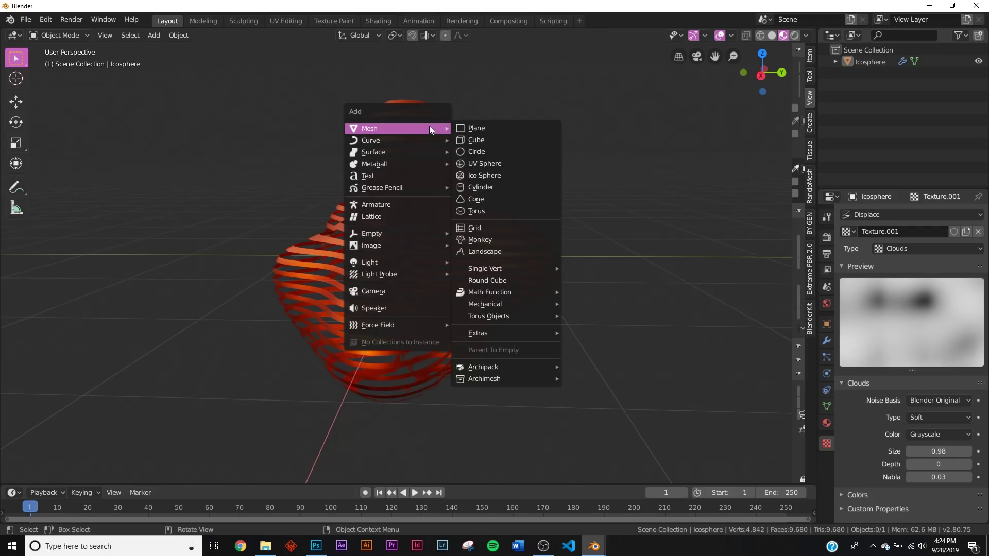
{"action": "mouse_move", "coordinate": [385, 236]}
{"action": "left_click", "coordinate": [505, 239]}
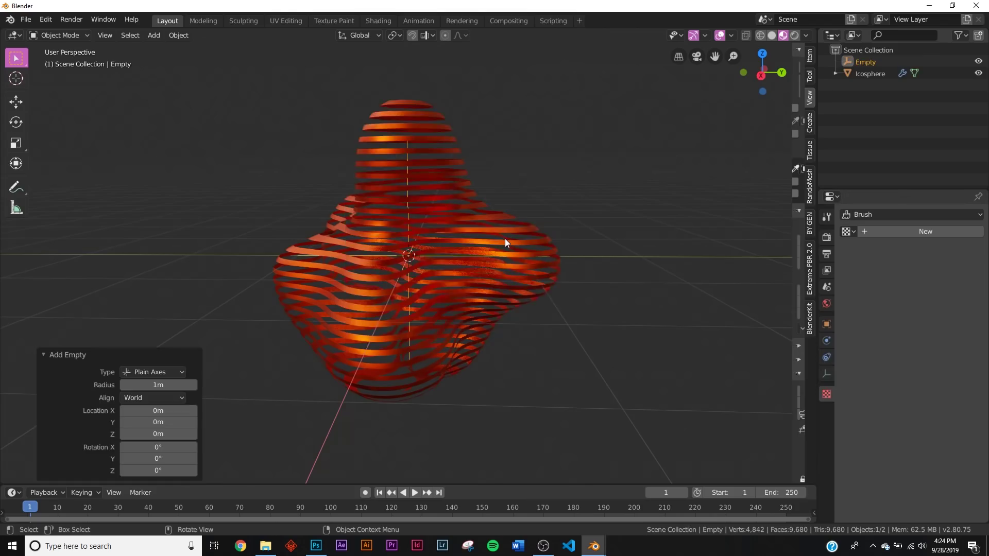
- Move the empty away from the icosphere, about 6.2 m in the negative Y direction
{"action": "scroll", "coordinate": [504, 239], "scroll_direction": "down", "scroll_amount": 4}
{"action": "key", "text": "g"}
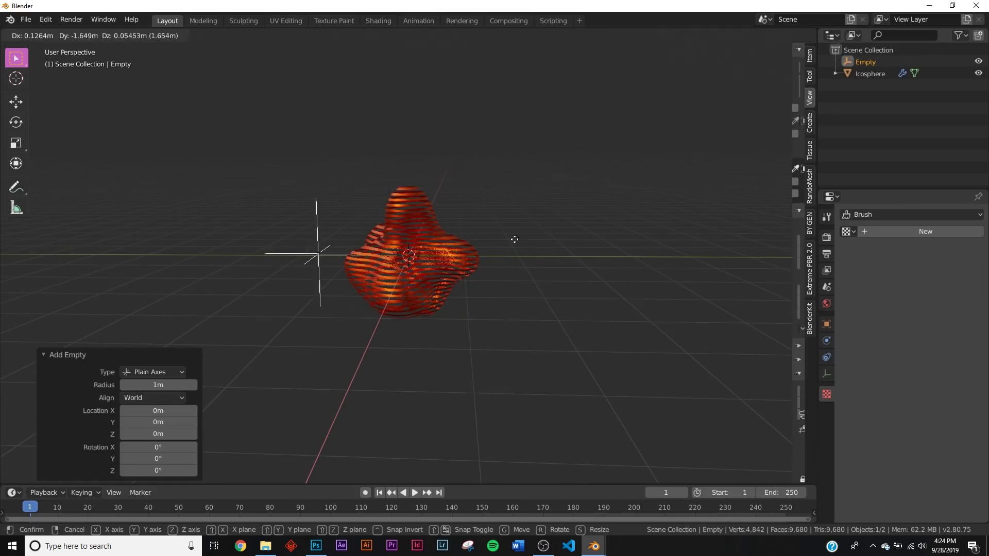
{"action": "left_click", "coordinate": [271, 244]}
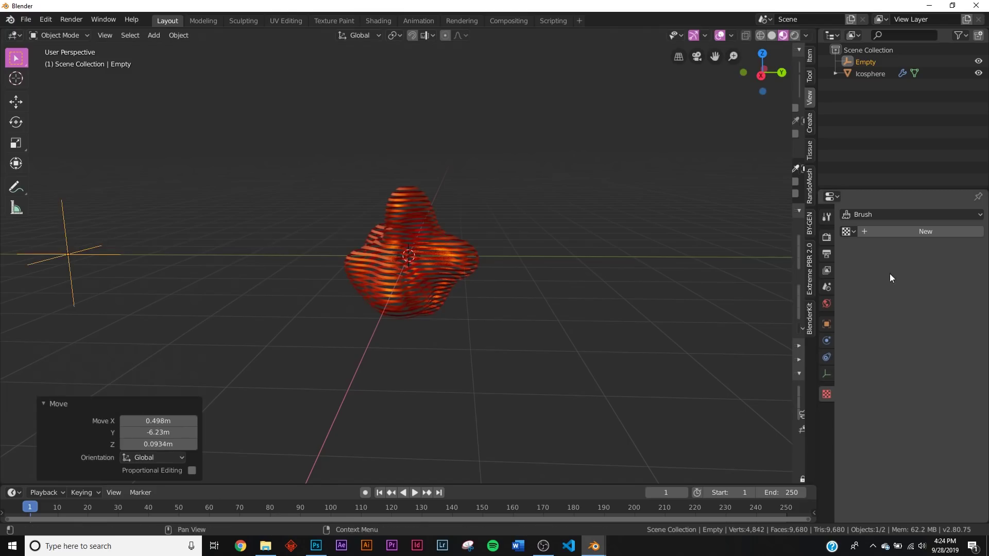
- Set the icosphere's Displace modifier to use Object texture coordinates, with Empty as the controlling object
{"action": "left_click", "coordinate": [416, 263]}
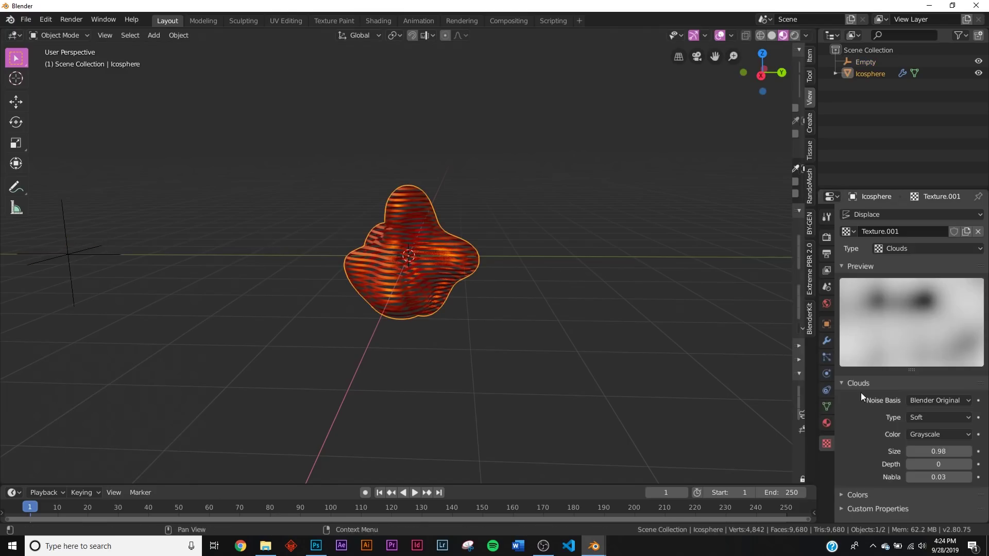
{"action": "left_click", "coordinate": [827, 341]}
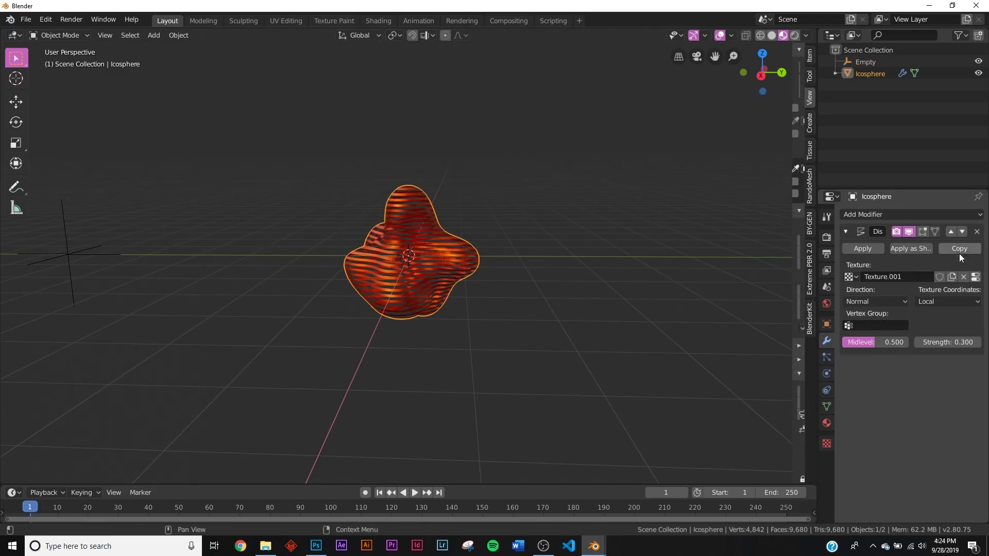
{"action": "left_click", "coordinate": [962, 303]}
{"action": "left_click", "coordinate": [923, 336]}
{"action": "left_click", "coordinate": [936, 324]}
{"action": "left_click", "coordinate": [907, 342]}
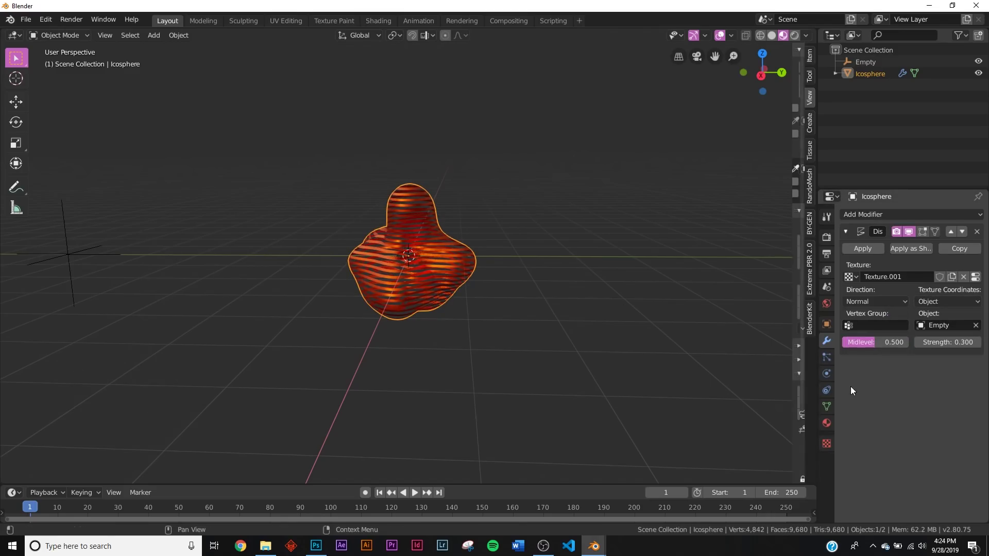
- Select the empty and keyframe its location at frame 1
{"action": "left_click", "coordinate": [826, 325]}
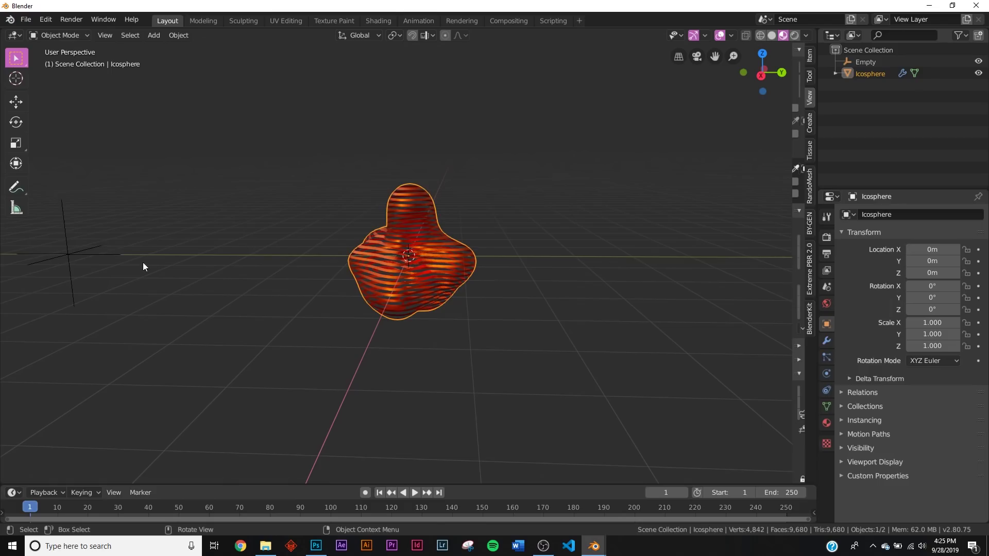
{"action": "left_click", "coordinate": [64, 221]}
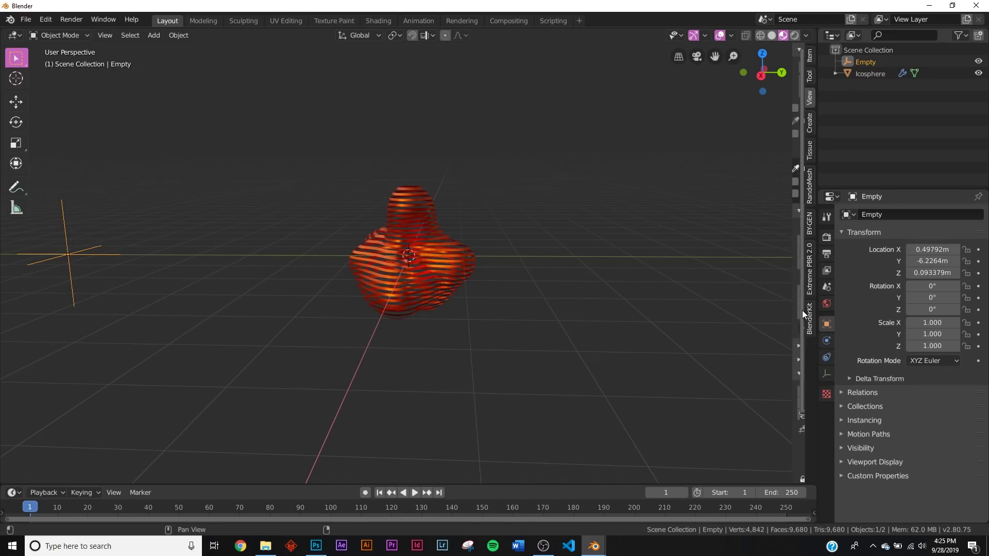
{"action": "left_click", "coordinate": [978, 250]}
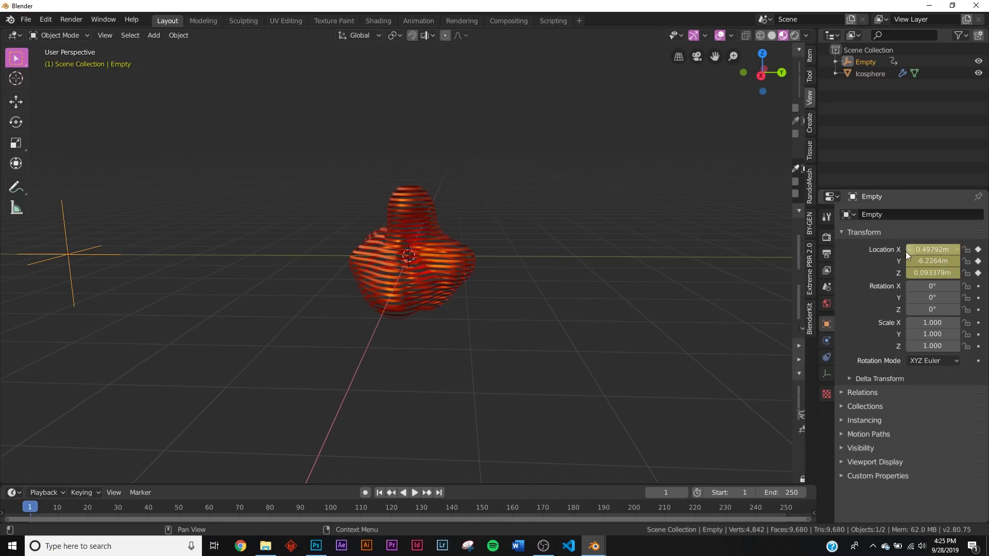
- Advance to frame 35, move the empty about 11.9 m along Y past the icosphere, and keyframe its X, Y and Z location
{"action": "left_click", "coordinate": [418, 492]}
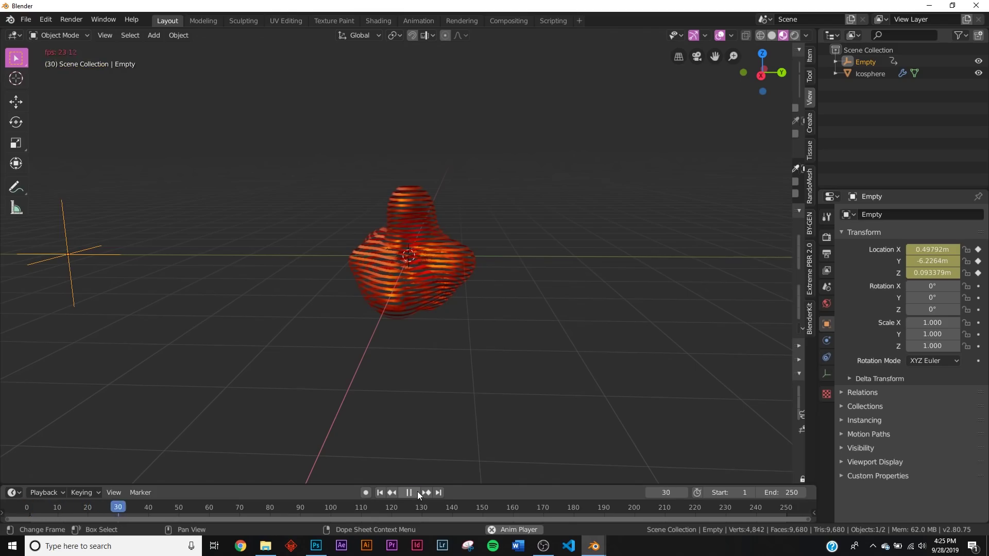
{"action": "left_click", "coordinate": [418, 491]}
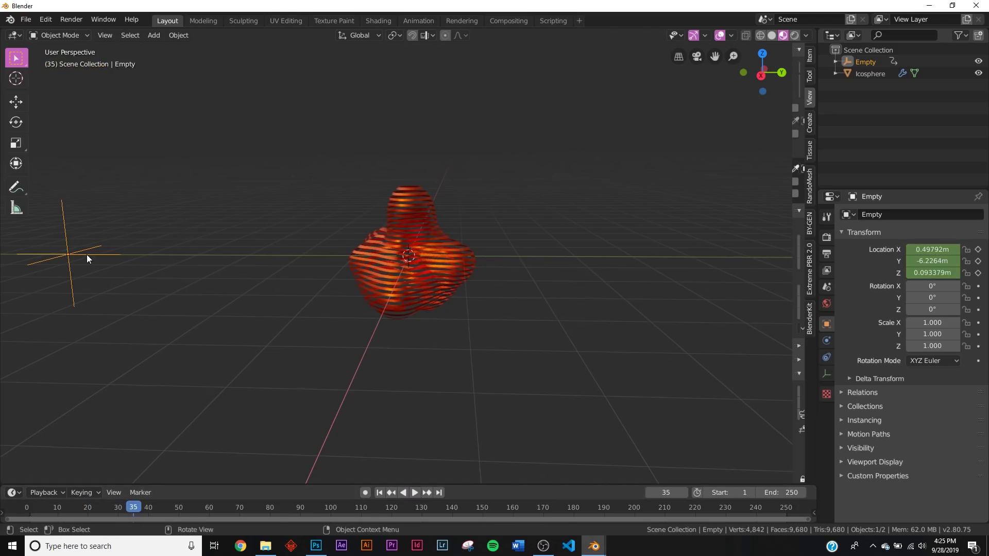
{"action": "key", "text": "g"}
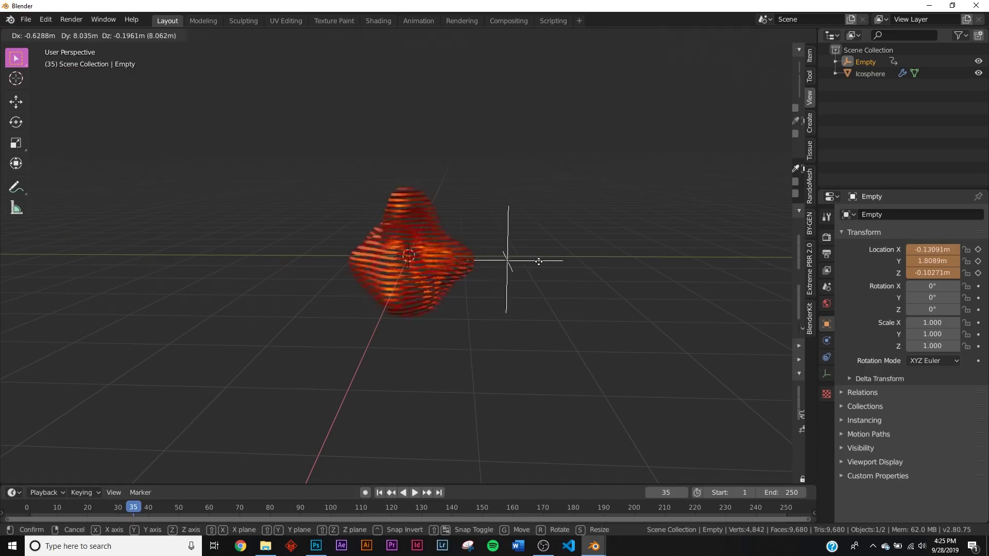
{"action": "left_click", "coordinate": [749, 262]}
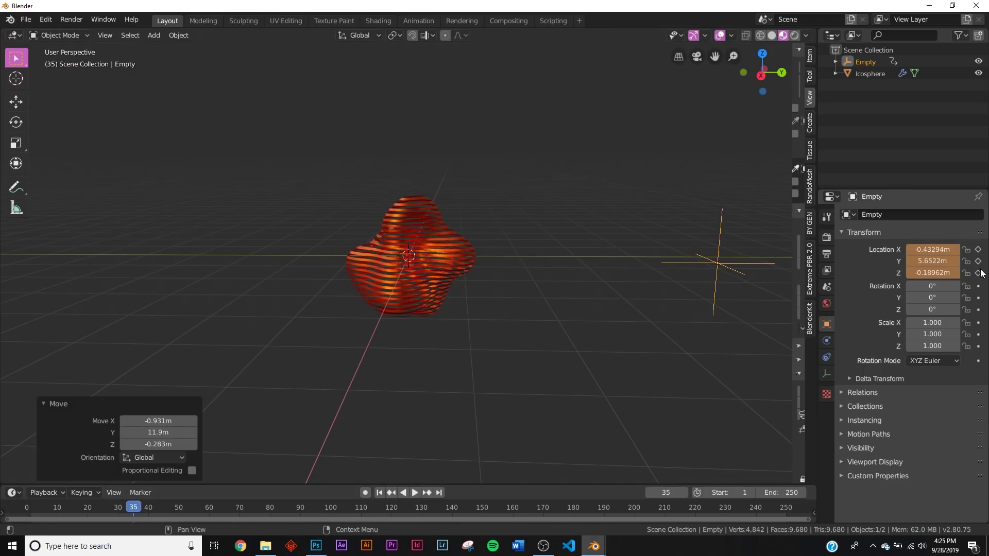
{"action": "left_click", "coordinate": [978, 273]}
{"action": "left_click", "coordinate": [978, 261]}
{"action": "left_click", "coordinate": [978, 249]}
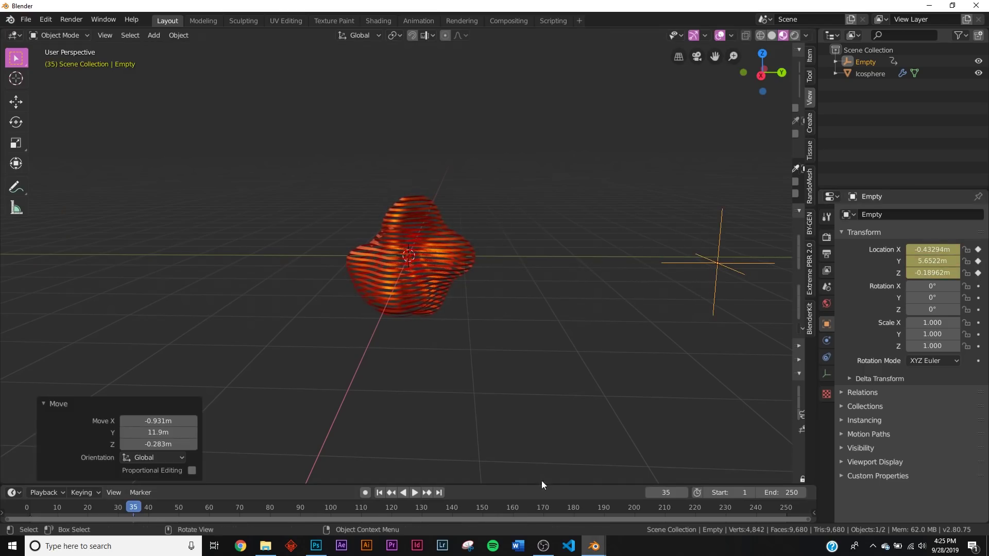
- Play the animation from the first frame to check how the icosphere deforms
{"action": "left_click", "coordinate": [380, 492]}
{"action": "left_click", "coordinate": [413, 492]}
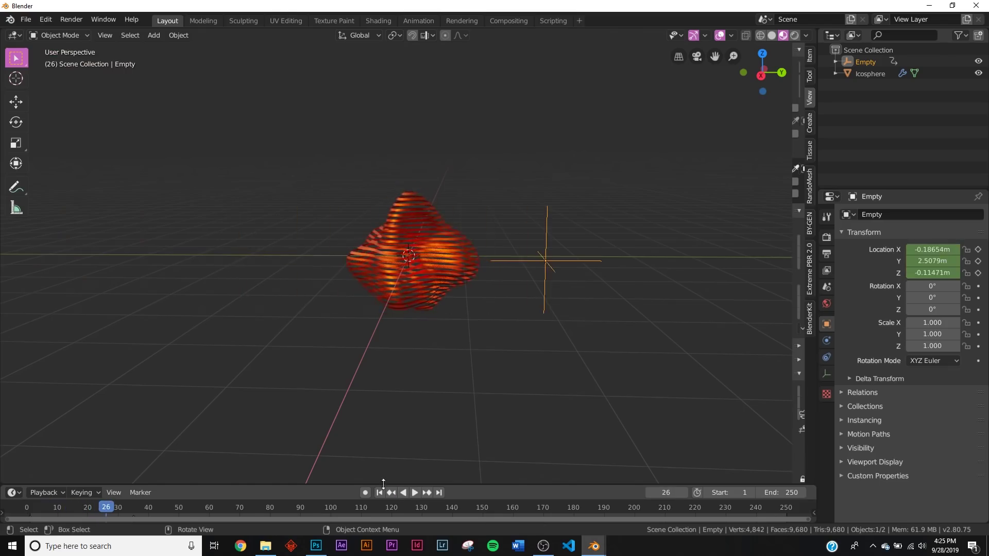
{"action": "left_click", "coordinate": [444, 236]}
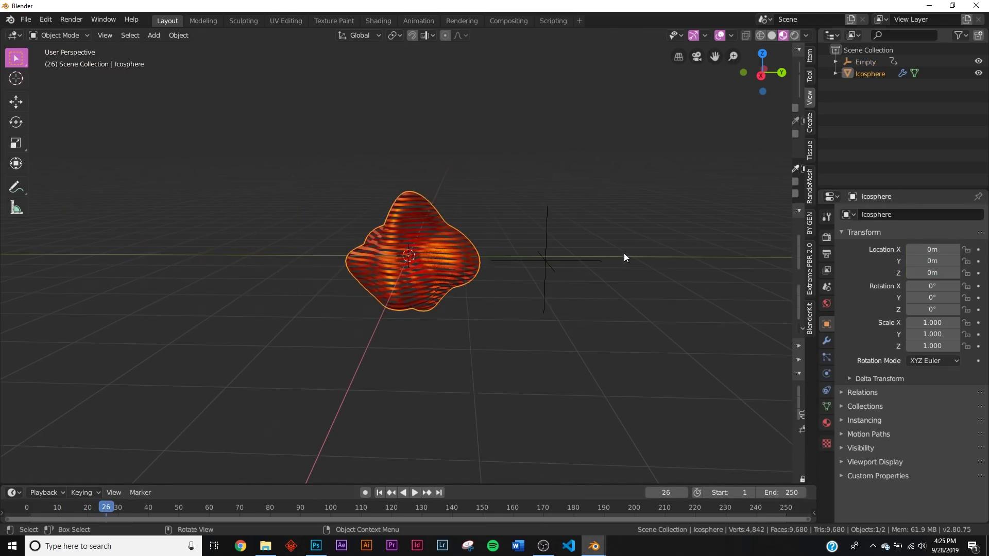
- Reselect the empty, enlarge the timeline, and shift its second set of keyframes to about frame 96
{"action": "left_click", "coordinate": [549, 243]}
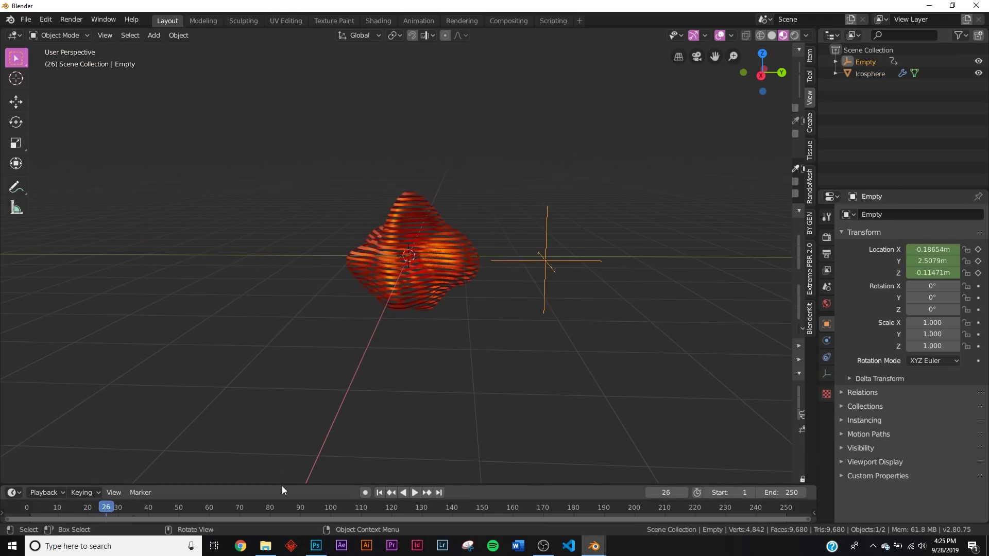
{"action": "left_click_drag", "start_coordinate": [283, 484], "coordinate": [294, 409]}
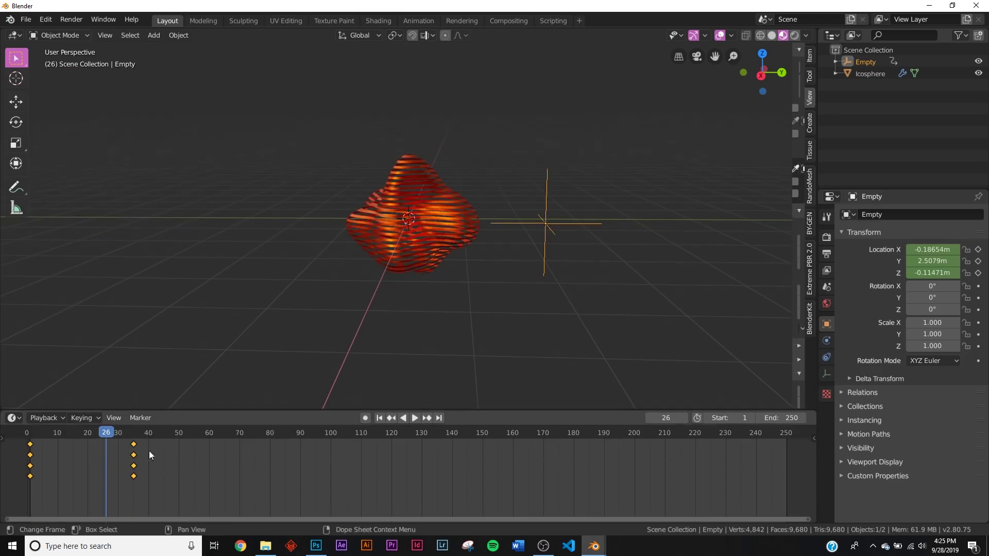
{"action": "left_click_drag", "start_coordinate": [134, 450], "coordinate": [318, 455]}
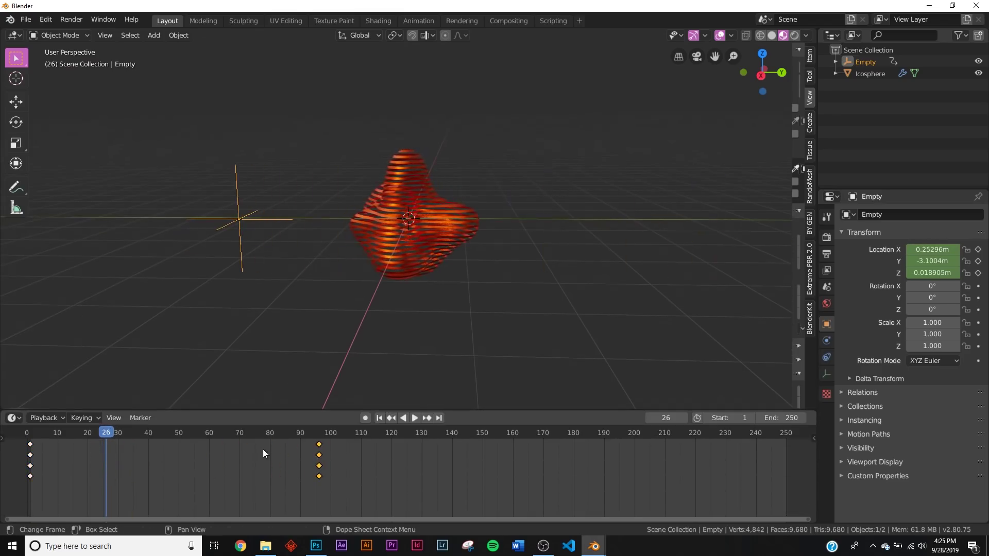
- Play back the slowed-down animation from the start, viewing the icosphere close up
{"action": "left_click", "coordinate": [379, 418]}
{"action": "left_click", "coordinate": [417, 418]}
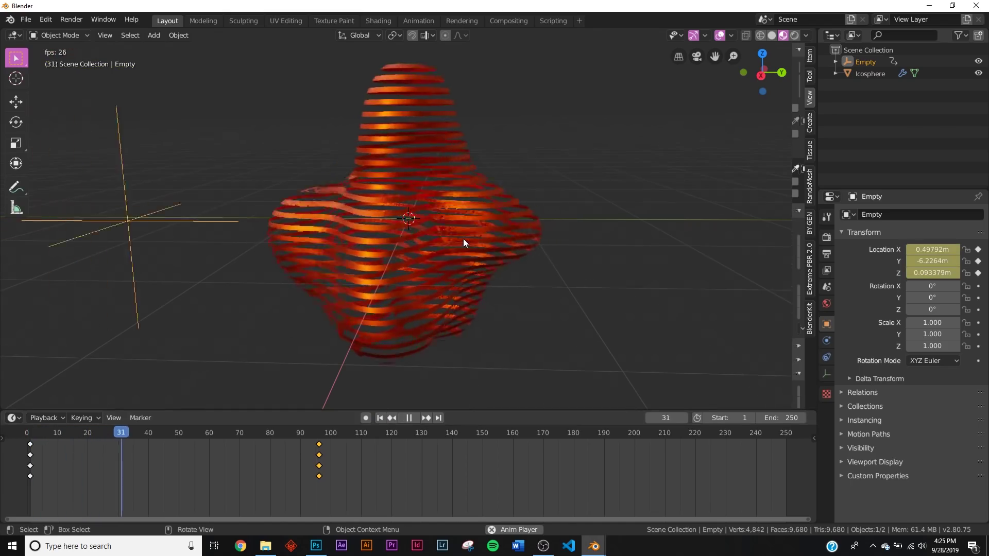
{"action": "left_click", "coordinate": [410, 418]}
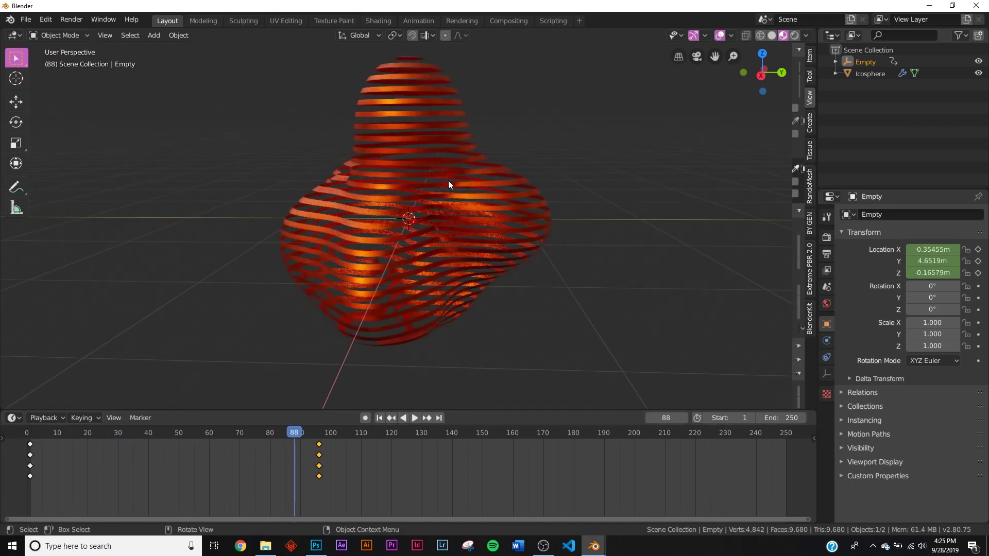
- Switch to the Shading workspace, select the icosphere, and move its Texture Coordinate node farther from the Mapping node
{"action": "left_click", "coordinate": [378, 20]}
{"action": "left_click", "coordinate": [622, 224]}
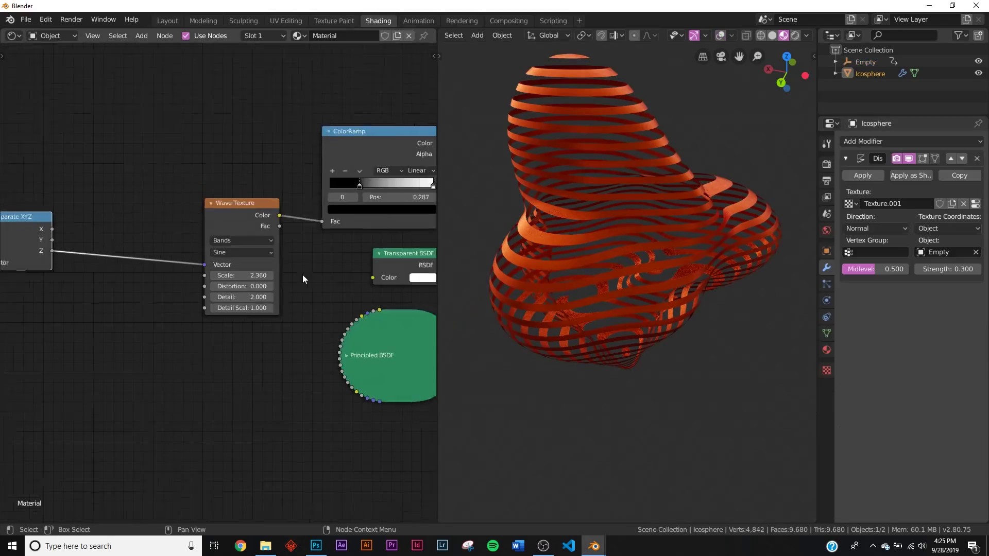
{"action": "middle_click_drag", "start_coordinate": [140, 286], "coordinate": [246, 257]}
{"action": "middle_click_drag", "start_coordinate": [65, 268], "coordinate": [274, 269]}
{"action": "left_click_drag", "start_coordinate": [159, 212], "coordinate": [91, 211]}
{"action": "middle_click_drag", "start_coordinate": [456, 248], "coordinate": [728, 249]}
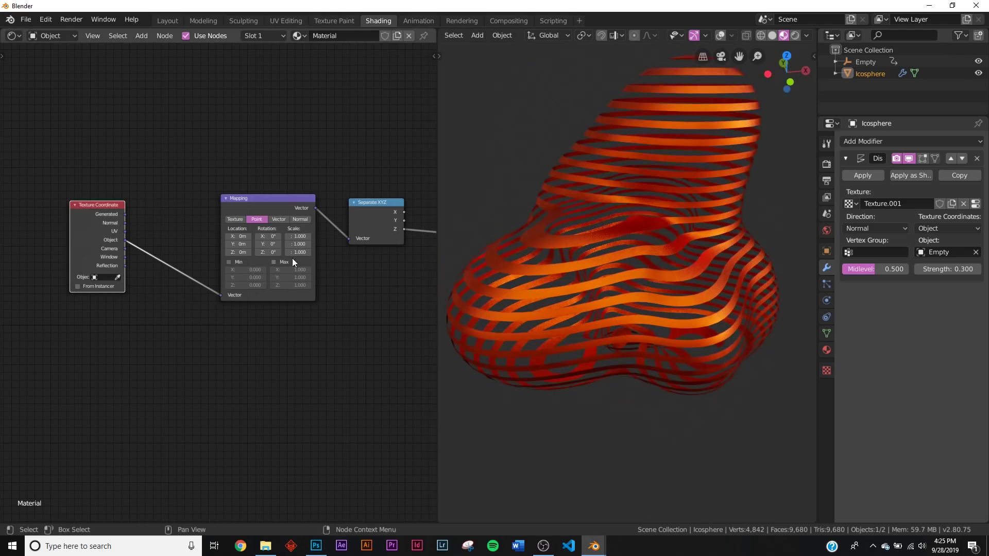
- Insert a Noise Texture node between the Texture Coordinate and Mapping nodes and inspect the icosphere's pattern
{"action": "scroll", "coordinate": [208, 229], "scroll_direction": "up", "scroll_amount": 1}
{"action": "key", "text": "shift+a"}
{"action": "left_click", "coordinate": [205, 223]}
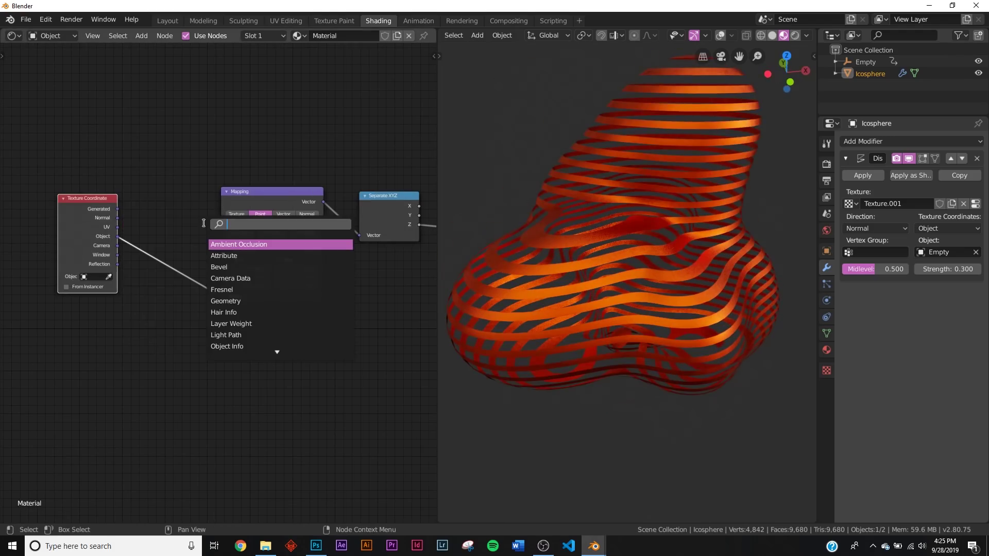
{"action": "type", "text": "noi"}
{"action": "left_click", "coordinate": [220, 249]}
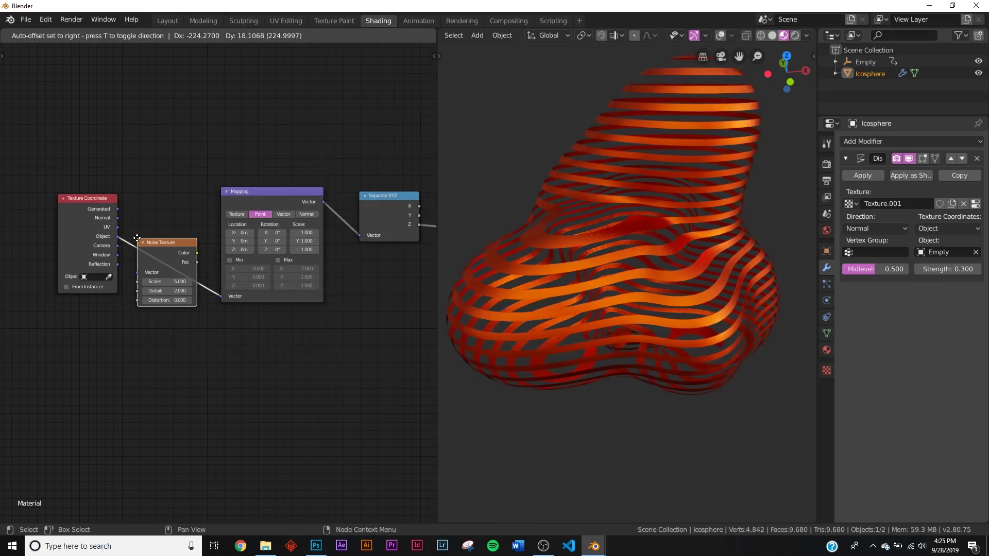
{"action": "left_click", "coordinate": [147, 234]}
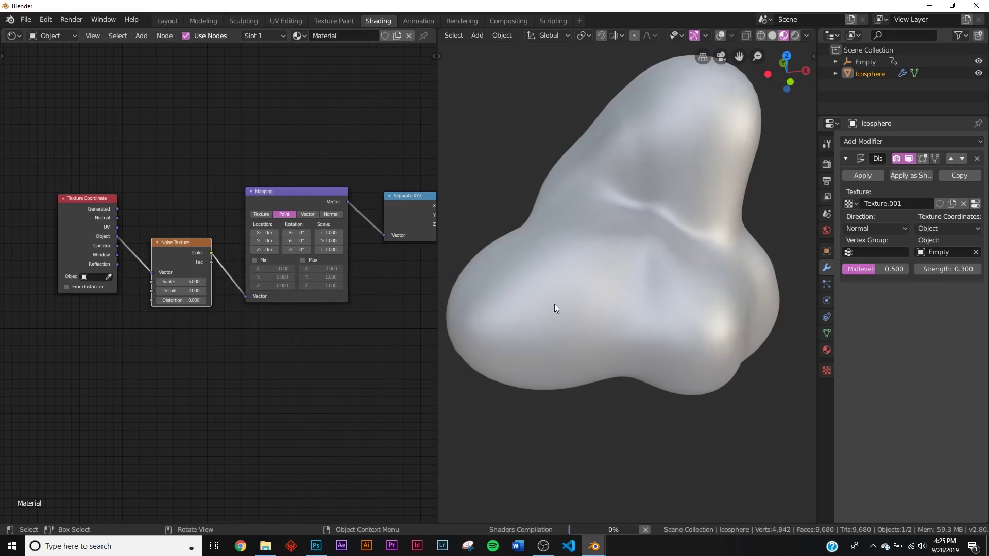
{"action": "middle_click_drag", "start_coordinate": [588, 303], "coordinate": [676, 279]}
{"action": "scroll", "coordinate": [690, 268], "scroll_direction": "up", "scroll_amount": 5}
{"action": "scroll", "coordinate": [675, 279], "scroll_direction": "down", "scroll_amount": 6}
{"action": "scroll", "coordinate": [193, 235], "scroll_direction": "up", "scroll_amount": 1}
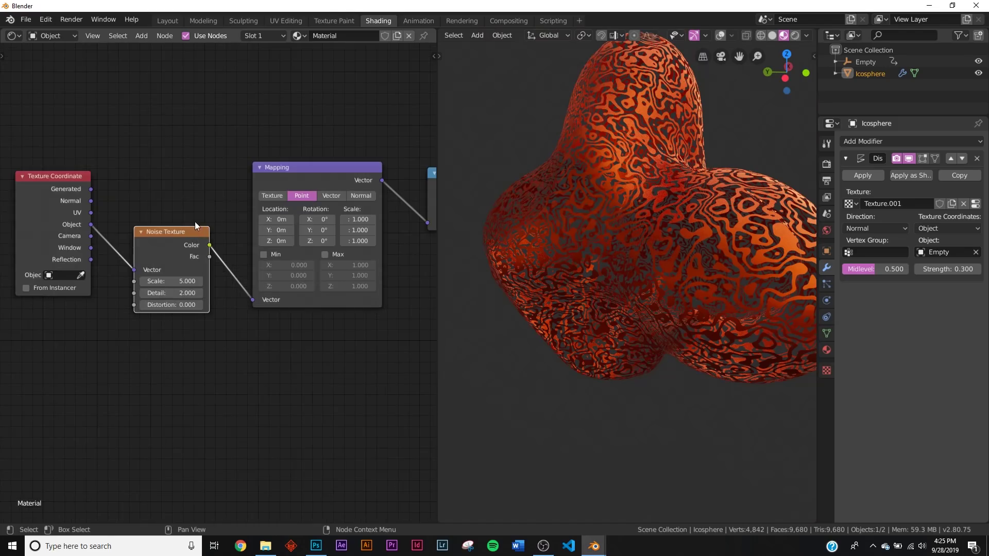
- Insert a MixRGB node between the Noise Texture and Mapping nodes
{"action": "key", "text": "shift+a"}
{"action": "left_click", "coordinate": [194, 212]}
{"action": "type", "text": "mix"}
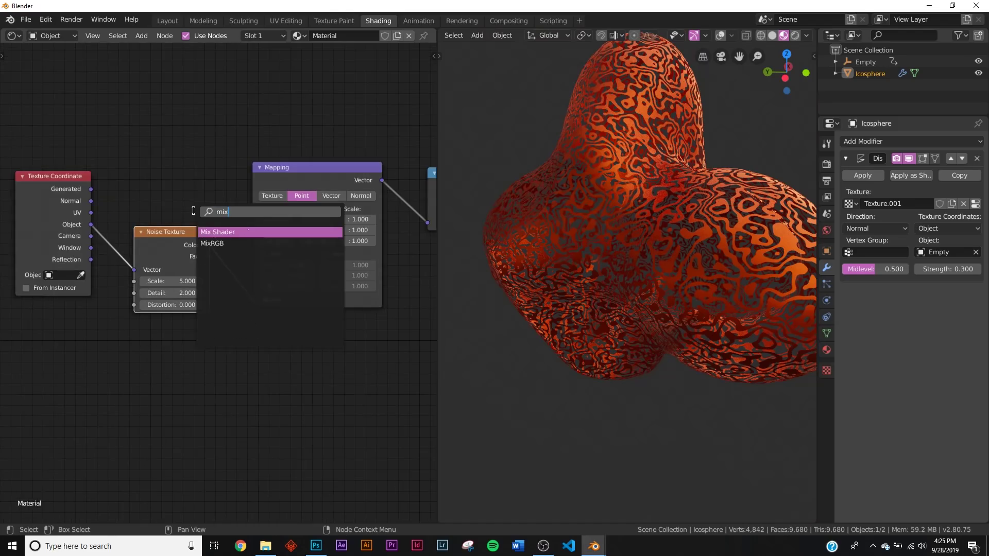
{"action": "left_click", "coordinate": [212, 243]}
{"action": "left_click", "coordinate": [214, 234]}
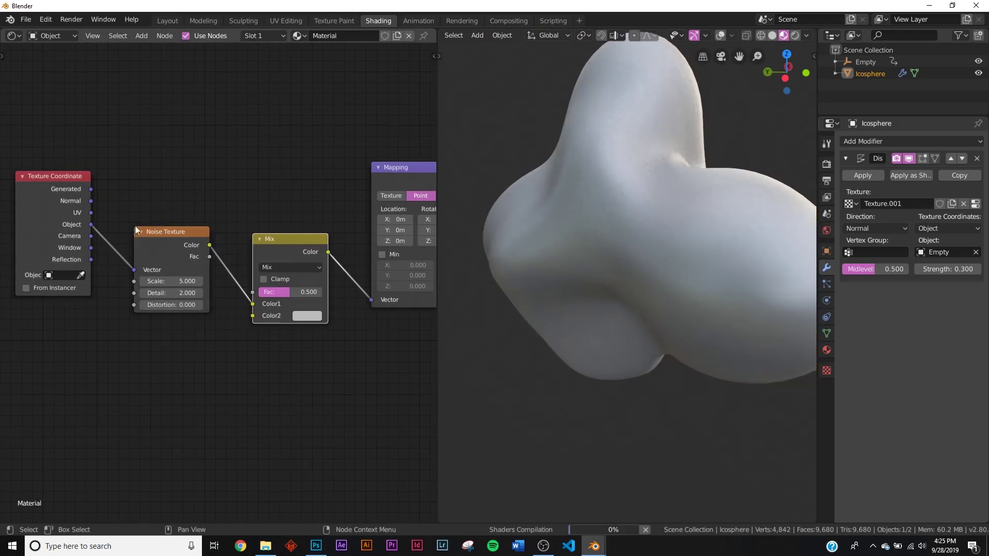
- Connect the Texture Coordinate's Object output to the Mix node's Color2, move the Noise Texture above it, and set Fac to 0.899
{"action": "left_click_drag", "start_coordinate": [90, 225], "coordinate": [247, 314]}
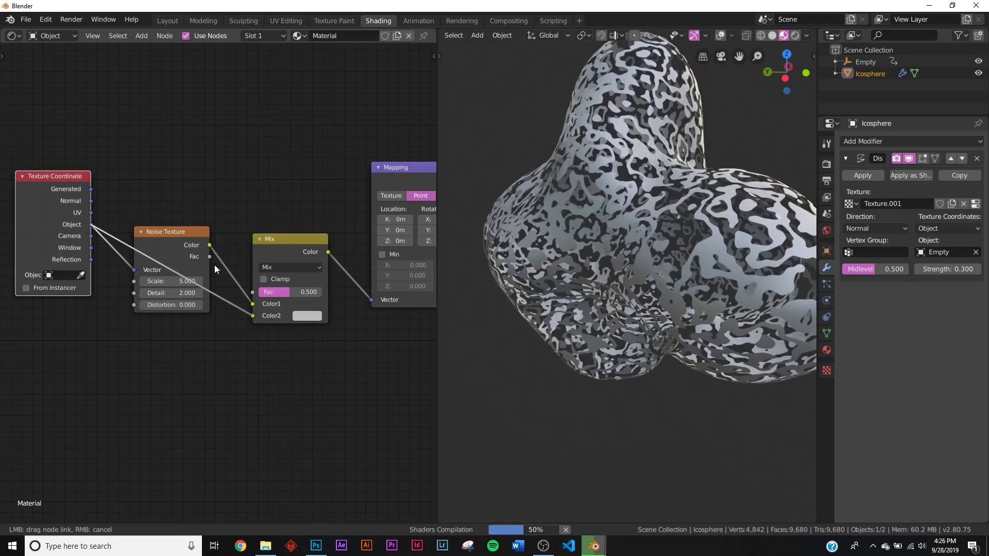
{"action": "left_click_drag", "start_coordinate": [175, 237], "coordinate": [172, 139]}
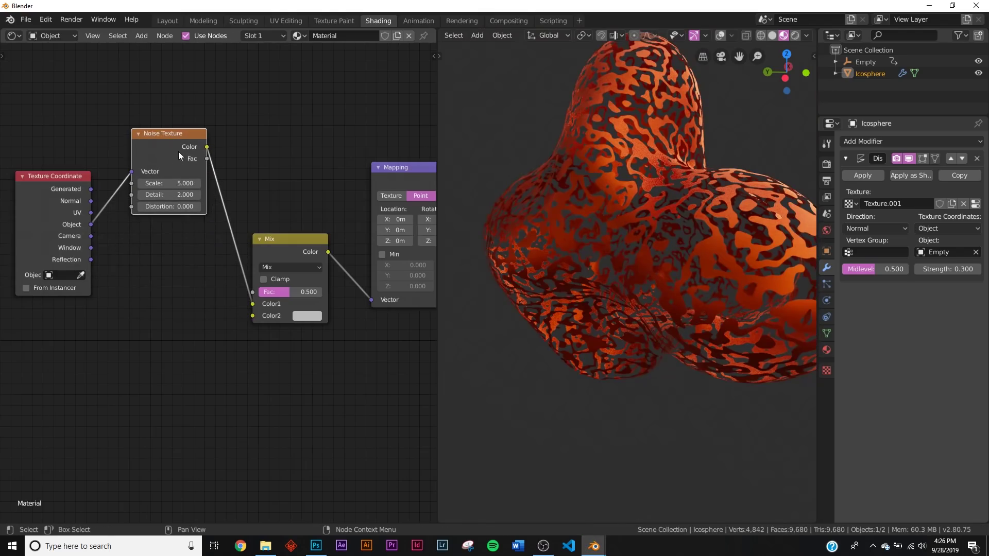
{"action": "left_click_drag", "start_coordinate": [90, 225], "coordinate": [322, 292]}
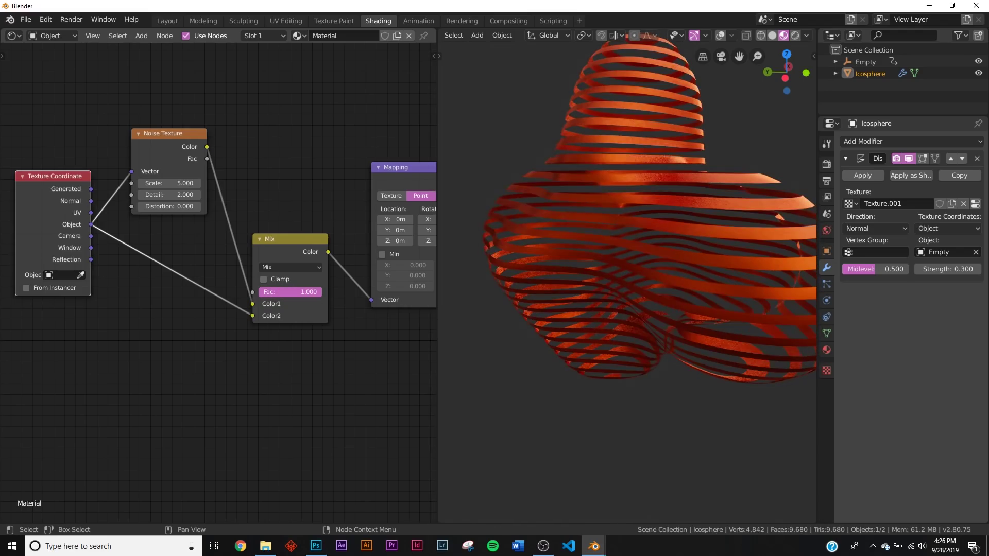
{"action": "left_click_drag", "start_coordinate": [324, 295], "coordinate": [318, 295]}
- Set the Noise Texture's Detail to 0 and its Scale to 2
{"action": "left_click_drag", "start_coordinate": [192, 196], "coordinate": [170, 195]}
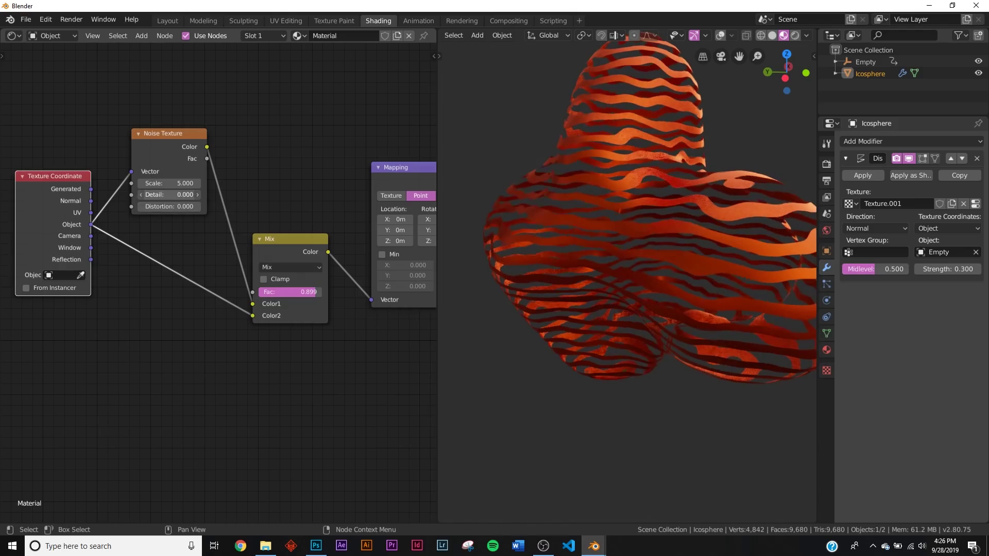
{"action": "left_click", "coordinate": [174, 183]}
{"action": "type", "text": "2"}
{"action": "key", "text": "Return"}
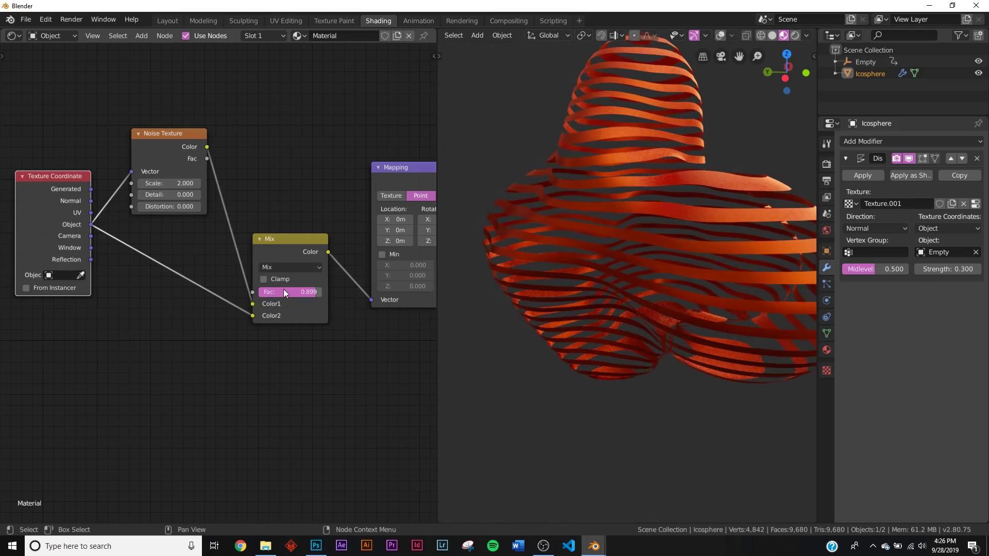
- Set the Mix node's Fac to 0.891 and the Noise Texture's Scale to 3
{"action": "mouse_move", "coordinate": [283, 290]}
{"action": "left_mouse_down"}
{"action": "mouse_move", "coordinate": [272, 289]}
{"action": "mouse_move", "coordinate": [283, 290]}
{"action": "left_mouse_up"}
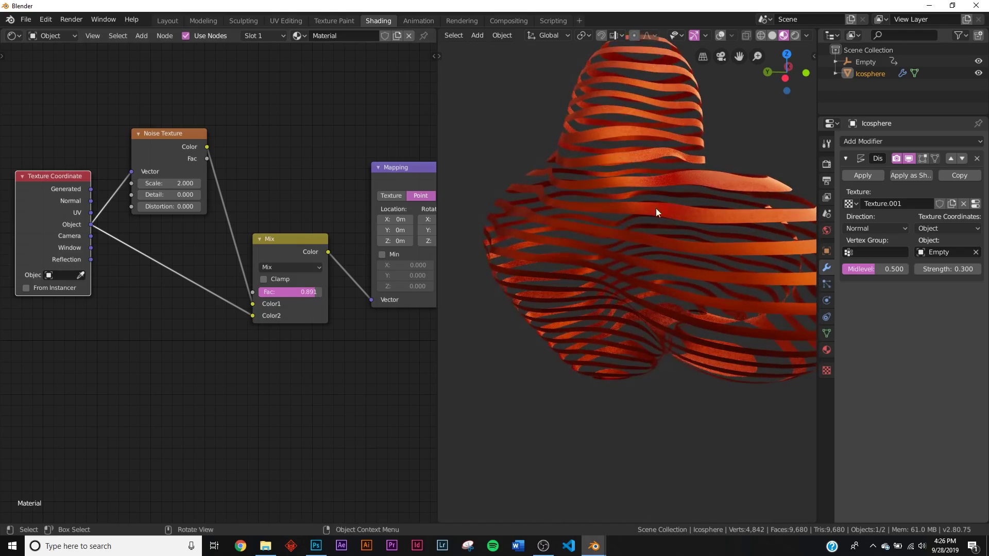
{"action": "middle_click_drag", "start_coordinate": [656, 208], "coordinate": [311, 206]}
{"action": "key", "text": "Return"}
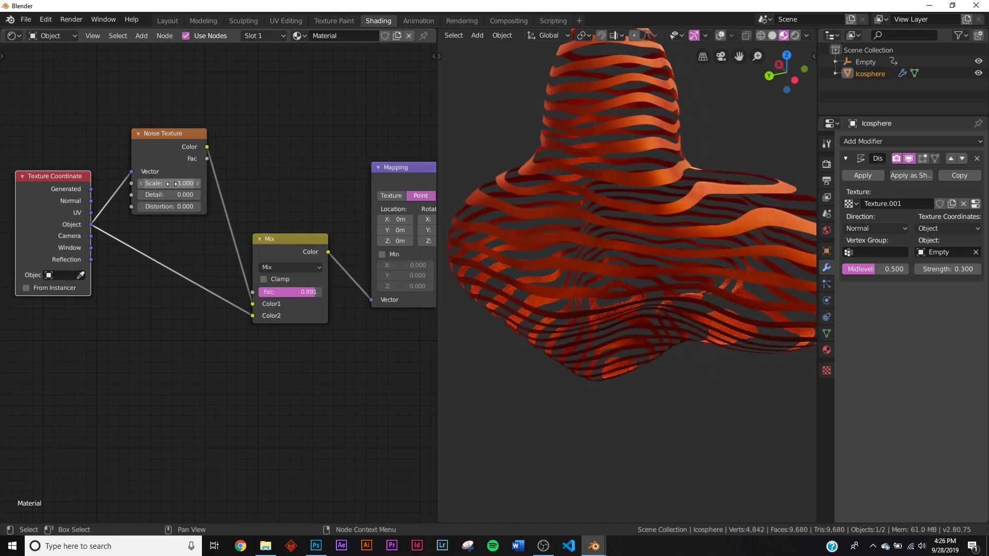
- Set the Mix node's Fac to 0.819 and check the slices from several angles
{"action": "scroll", "coordinate": [542, 187], "scroll_direction": "down", "scroll_amount": 3}
{"action": "middle_click_drag", "start_coordinate": [543, 186], "coordinate": [722, 218]}
{"action": "left_click", "coordinate": [699, 328]}
{"action": "middle_click_drag", "start_coordinate": [699, 328], "coordinate": [664, 261]}
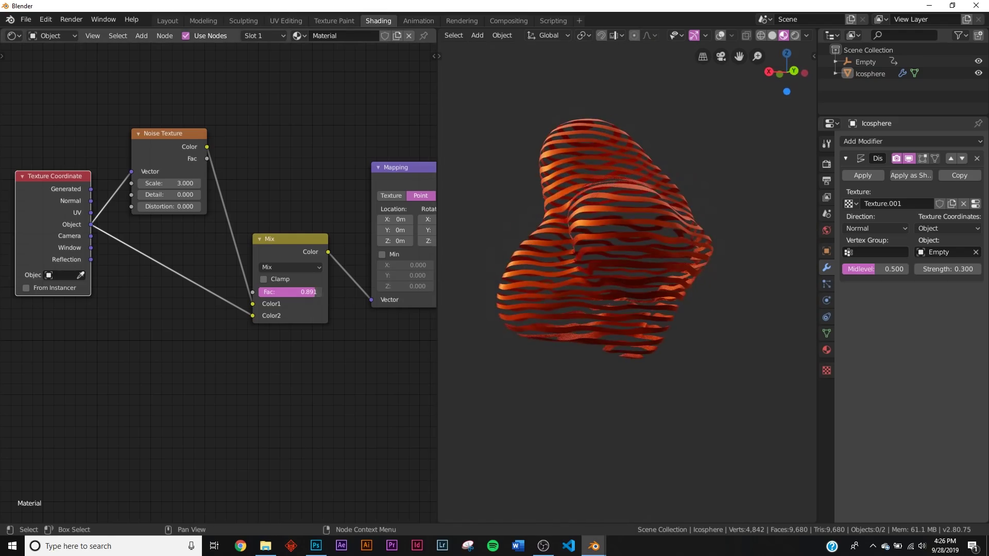
{"action": "left_click_drag", "start_coordinate": [314, 292], "coordinate": [310, 292]}
{"action": "middle_click_drag", "start_coordinate": [695, 205], "coordinate": [700, 255]}
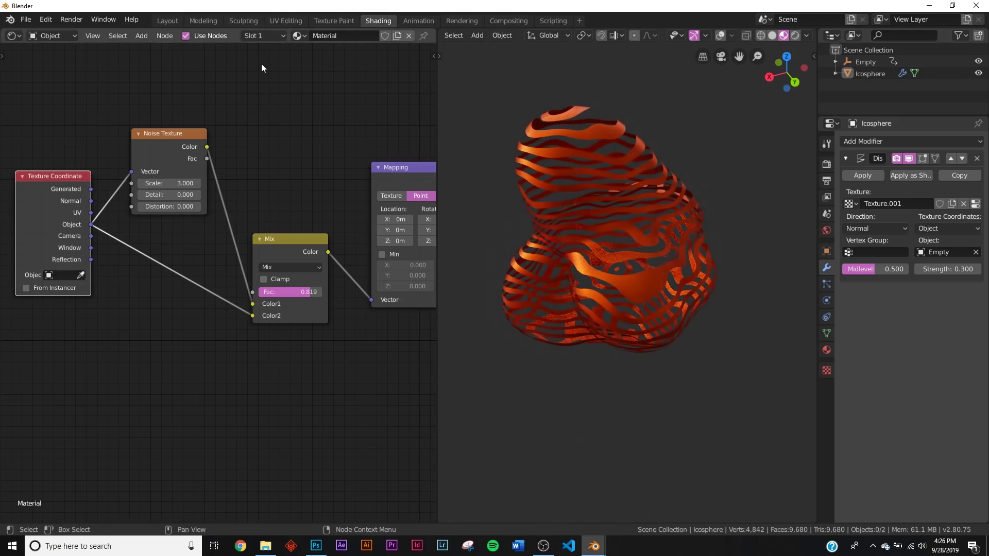
- Preview the animation in the Layout workspace and set the icosphere's Displace modifier strength to 0.1
{"action": "left_click", "coordinate": [171, 20]}
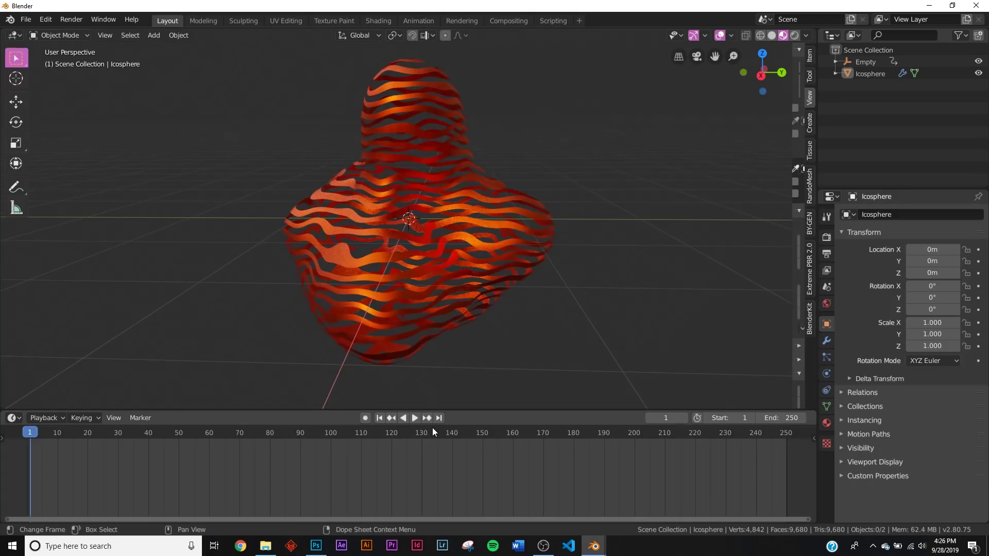
{"action": "left_click", "coordinate": [417, 418]}
{"action": "middle_click_drag", "start_coordinate": [418, 380], "coordinate": [453, 361]}
{"action": "left_click", "coordinate": [410, 418]}
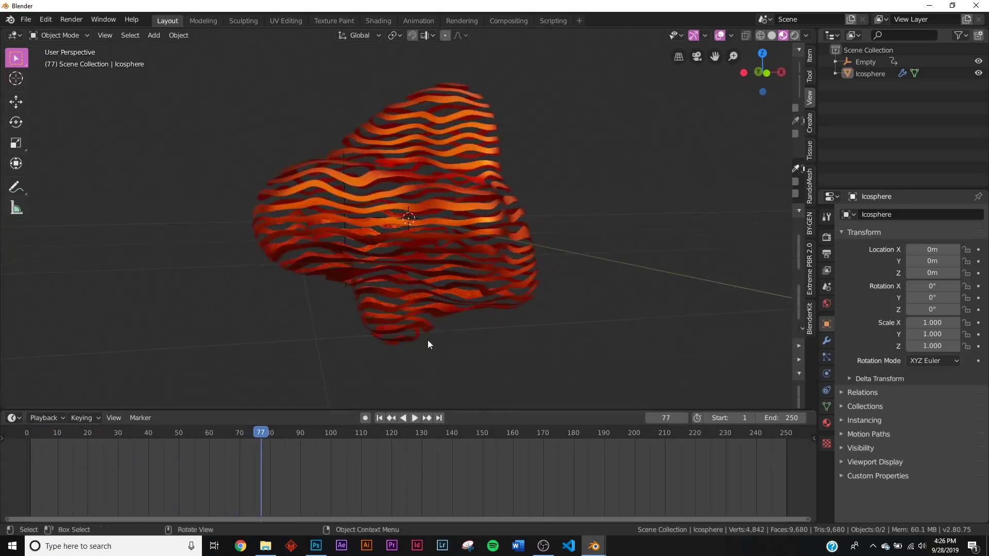
{"action": "left_click", "coordinate": [428, 340]}
{"action": "left_click", "coordinate": [827, 340]}
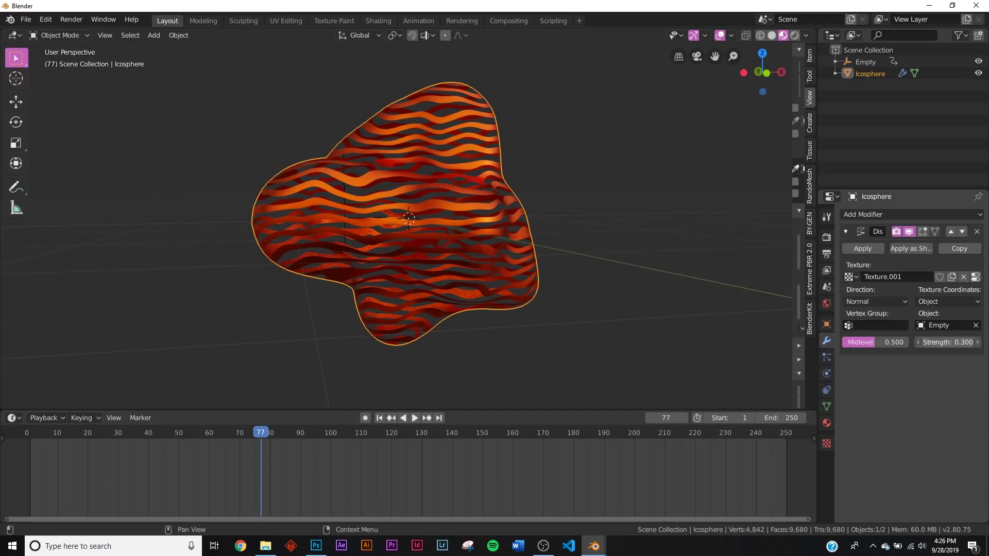
{"action": "key", "text": "Return"}
{"action": "left_click", "coordinate": [942, 341]}
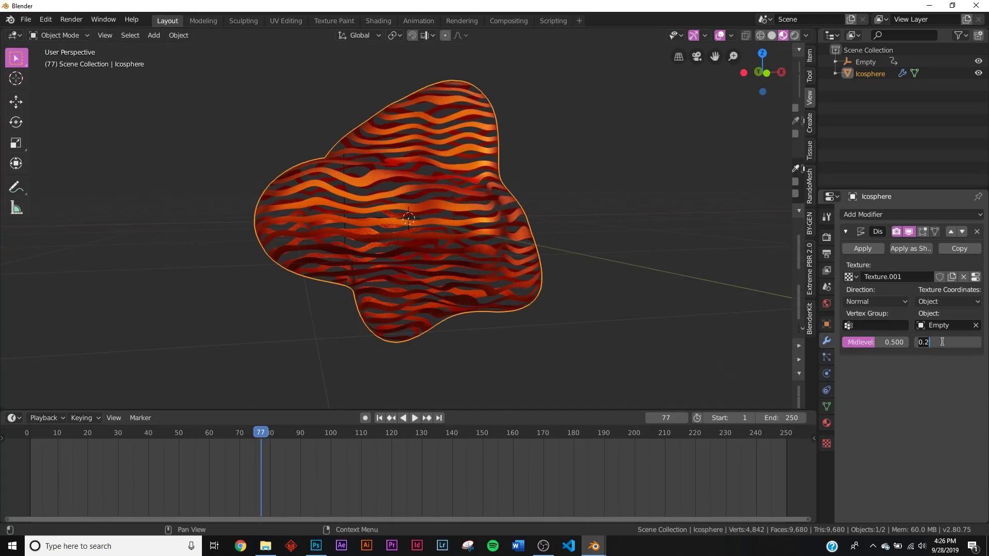
{"action": "type", "text": "1"}
{"action": "key", "text": "Return"}
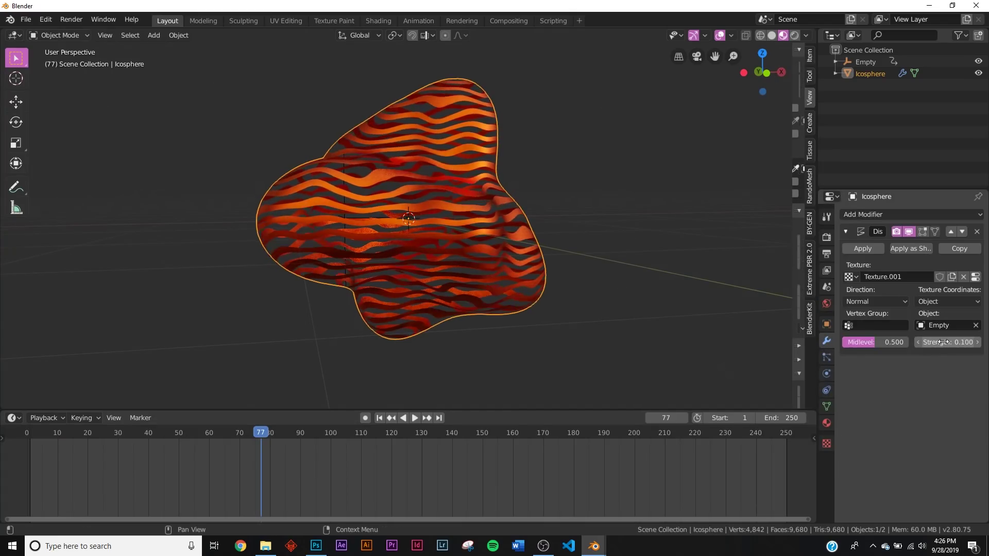
- Play the animation from the first frame and examine the displaced icosphere from different angles
{"action": "left_click", "coordinate": [381, 418]}
{"action": "left_click", "coordinate": [416, 418]}
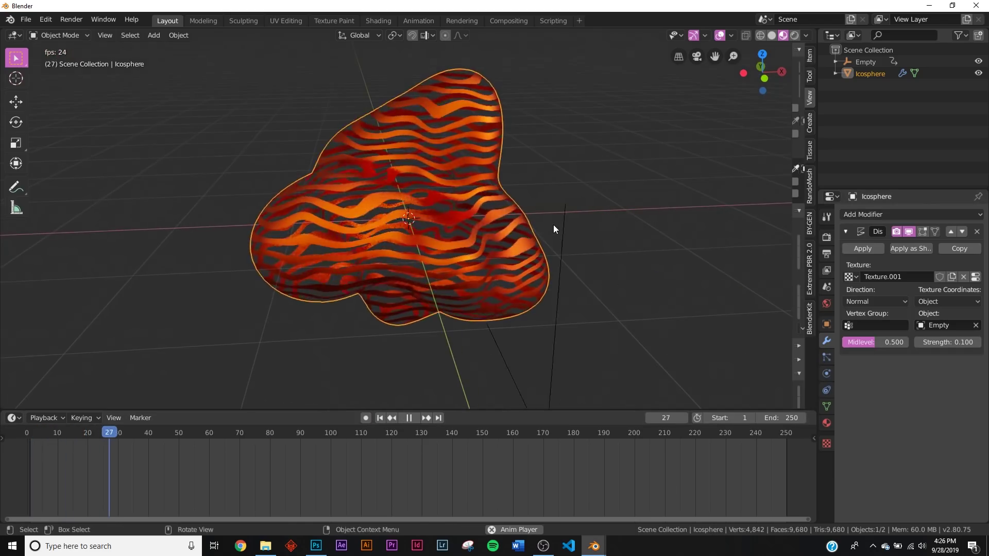
{"action": "left_click", "coordinate": [626, 280]}
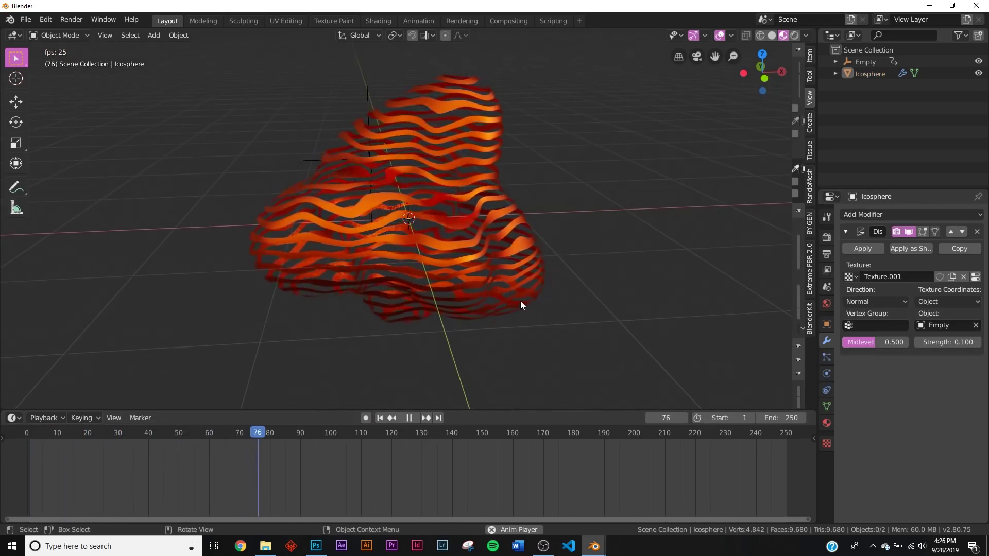
{"action": "left_click", "coordinate": [409, 418]}
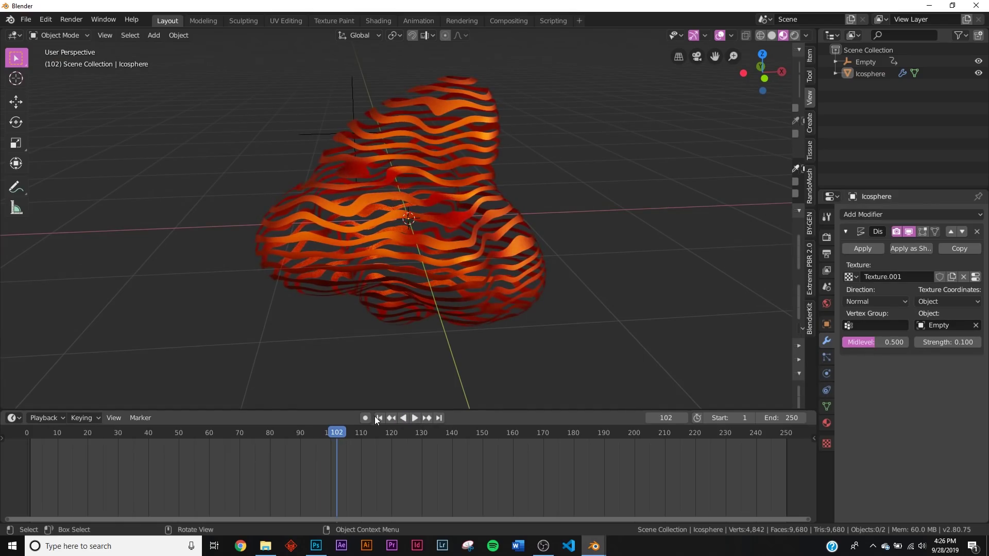
{"action": "left_click", "coordinate": [382, 420]}
{"action": "middle_click_drag", "start_coordinate": [516, 281], "coordinate": [492, 209]}
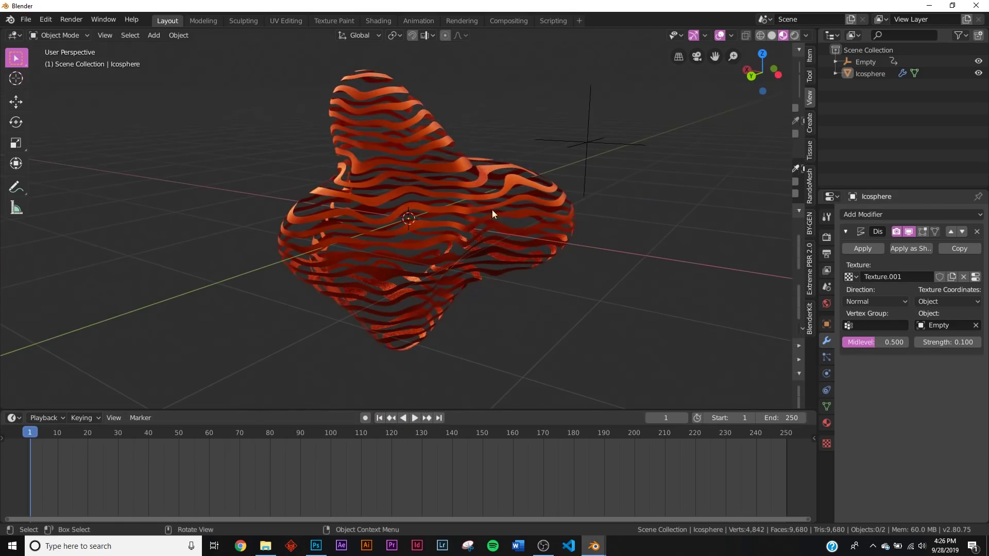
{"action": "left_click", "coordinate": [471, 200]}
- In the Shading workspace, move the Wave Texture node up so it sits clear above the Transparent BSDF
{"action": "left_click", "coordinate": [366, 22]}
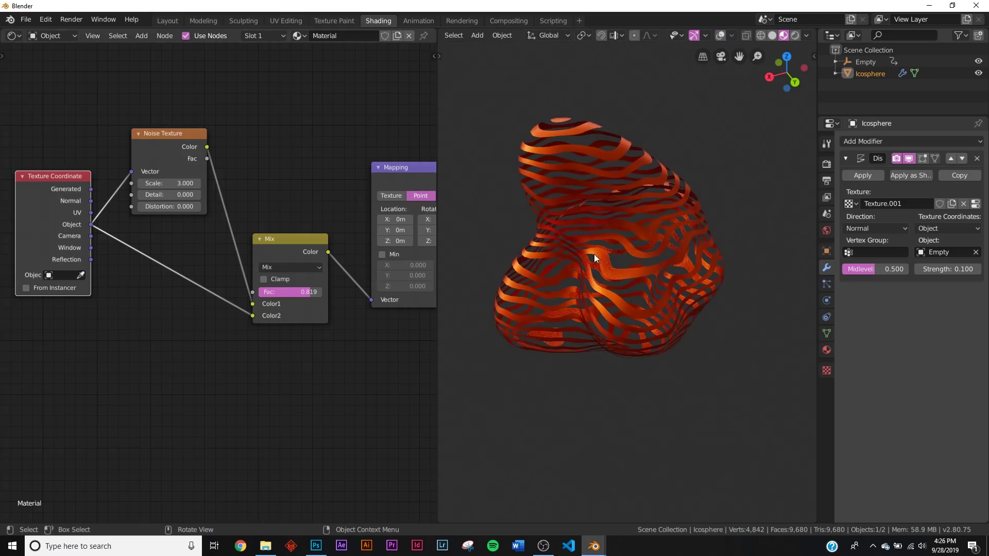
{"action": "middle_click_drag", "start_coordinate": [617, 209], "coordinate": [590, 203]}
{"action": "middle_click_drag", "start_coordinate": [282, 234], "coordinate": [138, 221]}
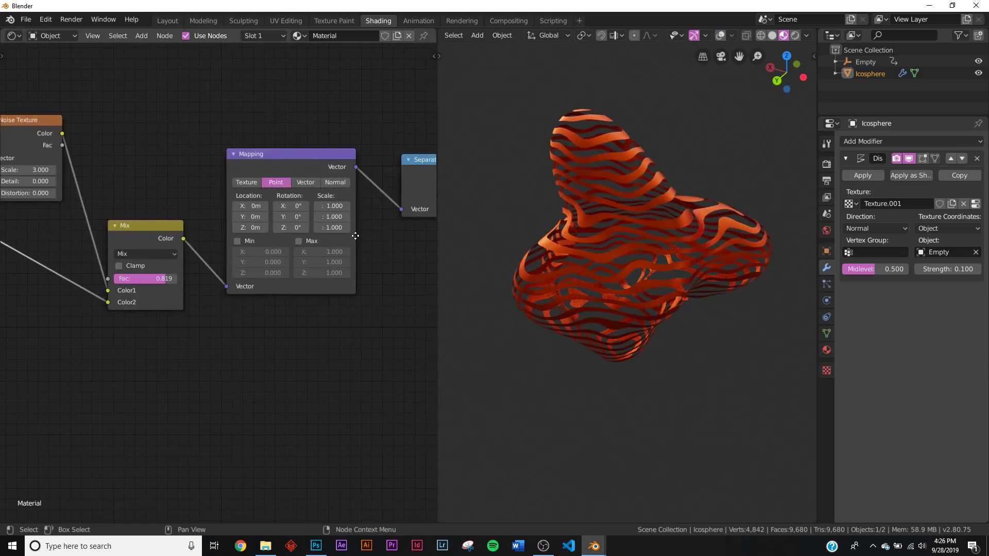
{"action": "middle_click_drag", "start_coordinate": [355, 234], "coordinate": [178, 265]}
{"action": "scroll", "coordinate": [275, 271], "scroll_direction": "down", "scroll_amount": 4}
{"action": "middle_click_drag", "start_coordinate": [314, 271], "coordinate": [172, 253]}
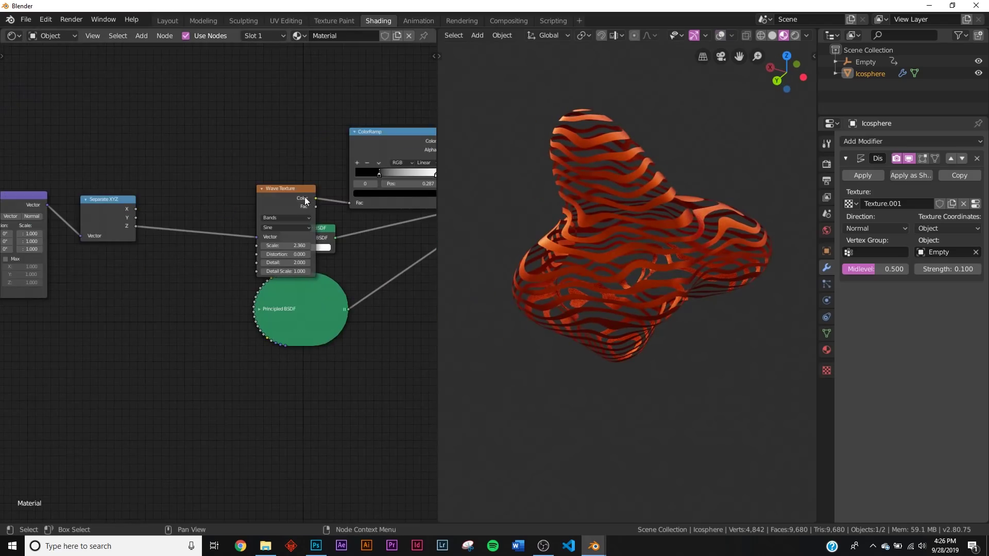
{"action": "left_click_drag", "start_coordinate": [280, 183], "coordinate": [272, 119]}
{"action": "scroll", "coordinate": [350, 288], "scroll_direction": "up", "scroll_amount": 1}
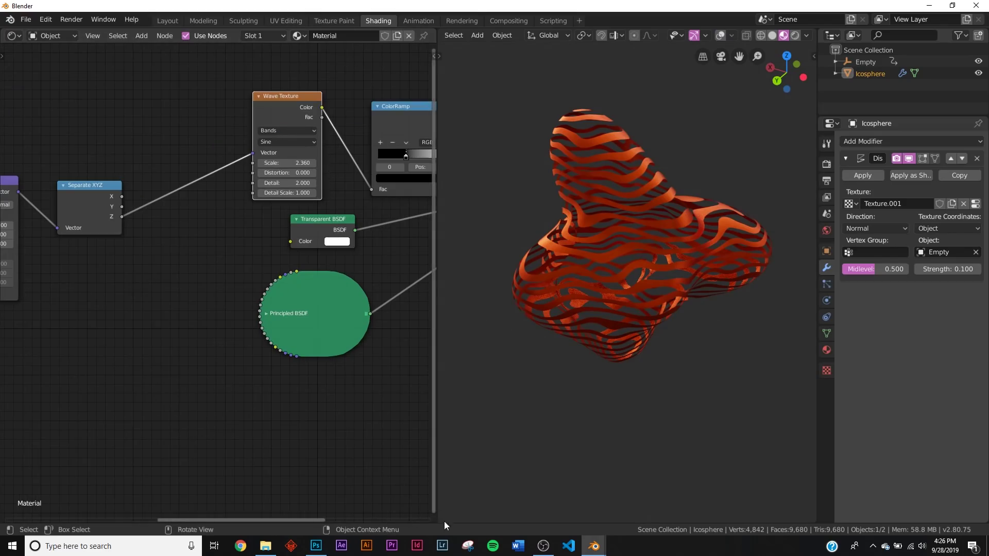
- Split the 3D viewport horizontally and turn the lower area into an enlarged Timeline
{"action": "left_click_drag", "start_coordinate": [444, 511], "coordinate": [452, 477]}
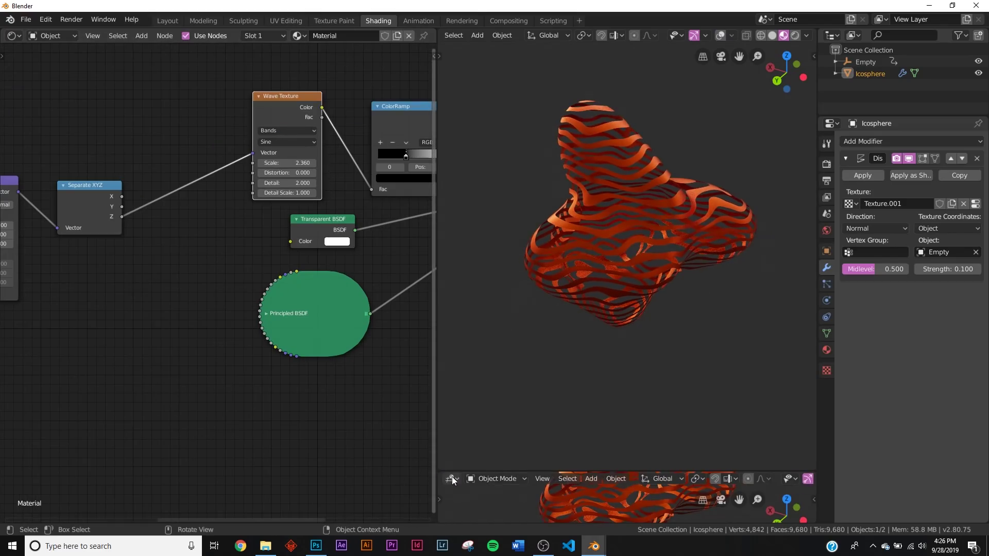
{"action": "left_click", "coordinate": [453, 478]}
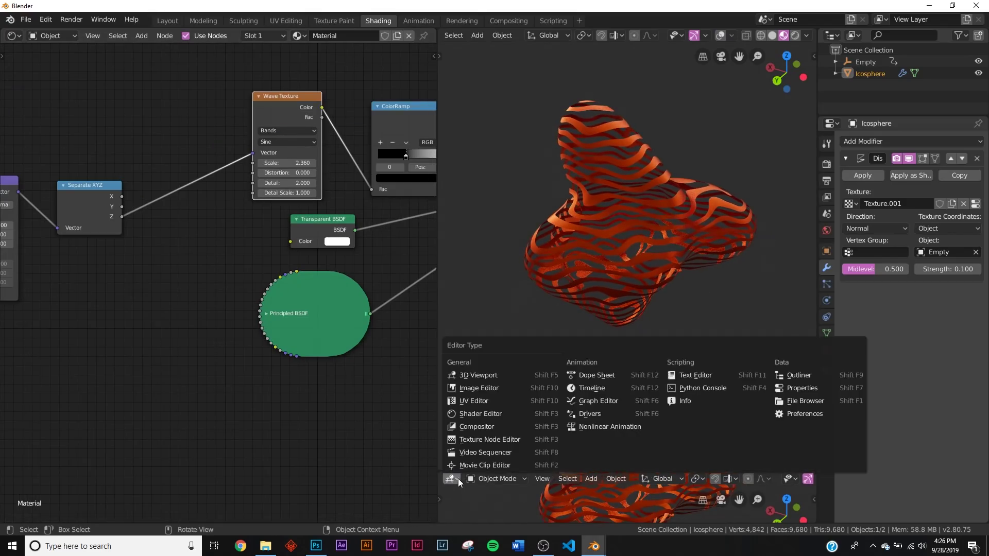
{"action": "left_click", "coordinate": [588, 391]}
{"action": "left_click_drag", "start_coordinate": [627, 472], "coordinate": [625, 438]}
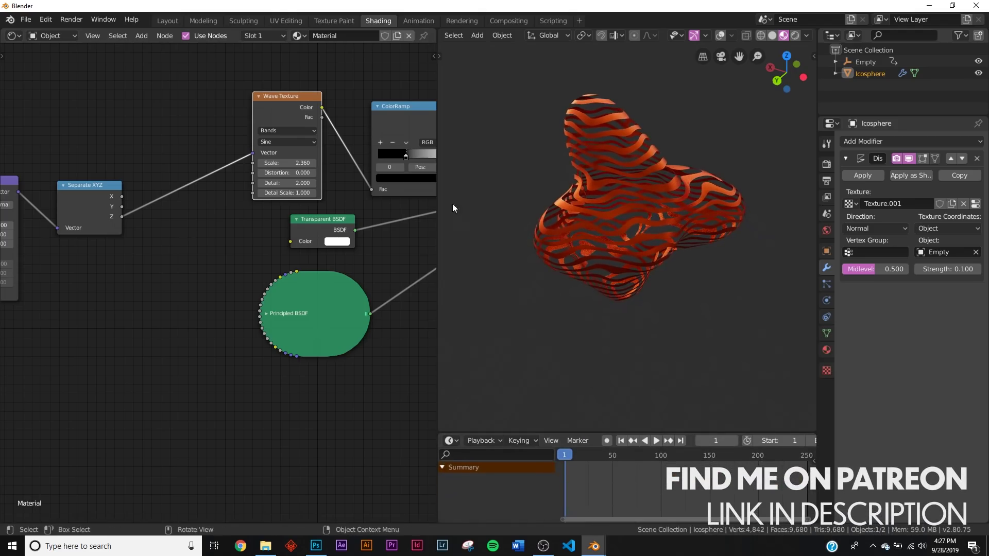
- Set the Wave Texture's Scale to 0 and insert a keyframe on it at frame 1
{"action": "scroll", "coordinate": [216, 281], "scroll_direction": "up", "scroll_amount": 1}
{"action": "left_click", "coordinate": [302, 132]}
{"action": "type", "text": "0"}
{"action": "key", "text": "Return"}
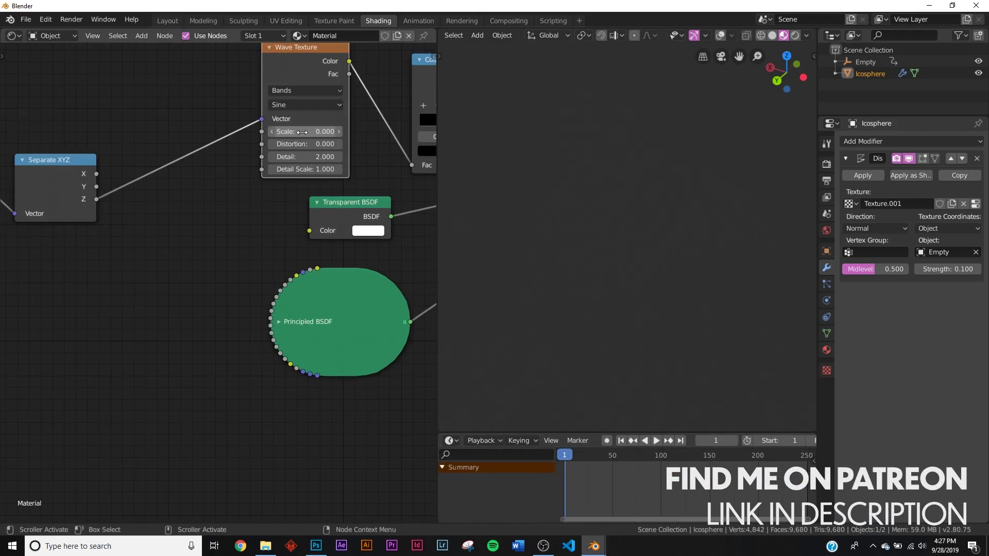
{"action": "middle_click_drag", "start_coordinate": [303, 132], "coordinate": [218, 172]}
{"action": "scroll", "coordinate": [219, 172], "scroll_direction": "up", "scroll_amount": 2}
{"action": "right_click", "coordinate": [222, 124]}
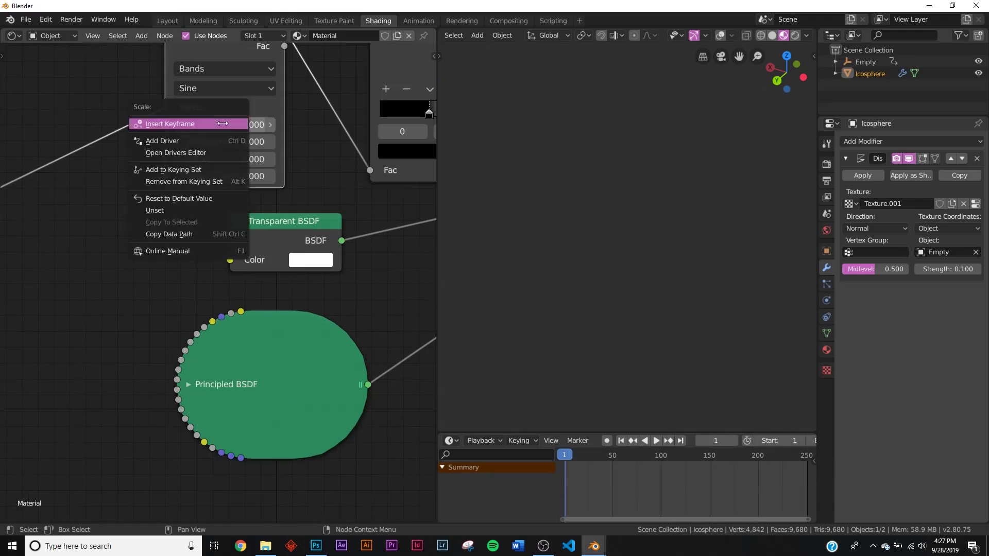
{"action": "left_click", "coordinate": [222, 124]}
- Advance to frame 55, set the Wave Texture's Scale to 4.2 and keyframe it
{"action": "left_click", "coordinate": [655, 443]}
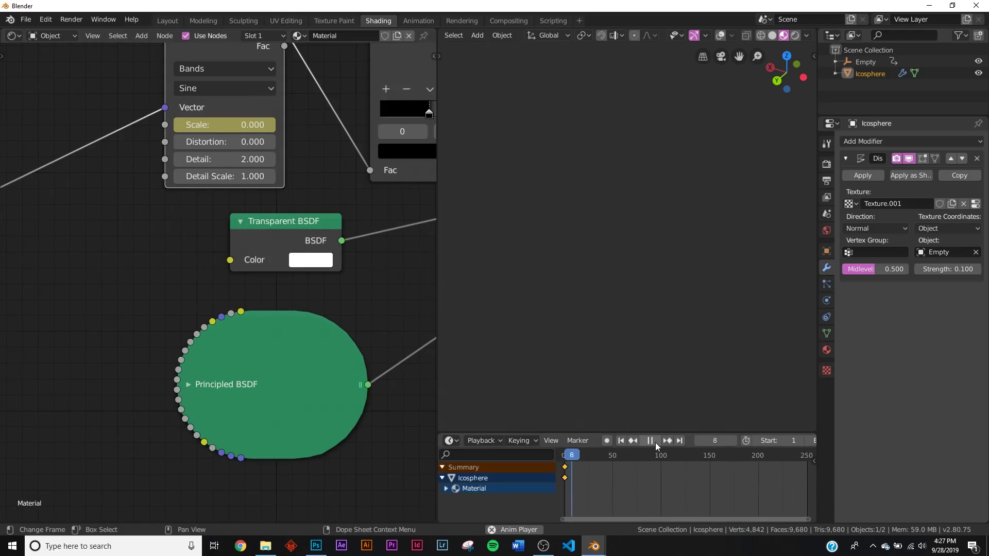
{"action": "left_click", "coordinate": [651, 441]}
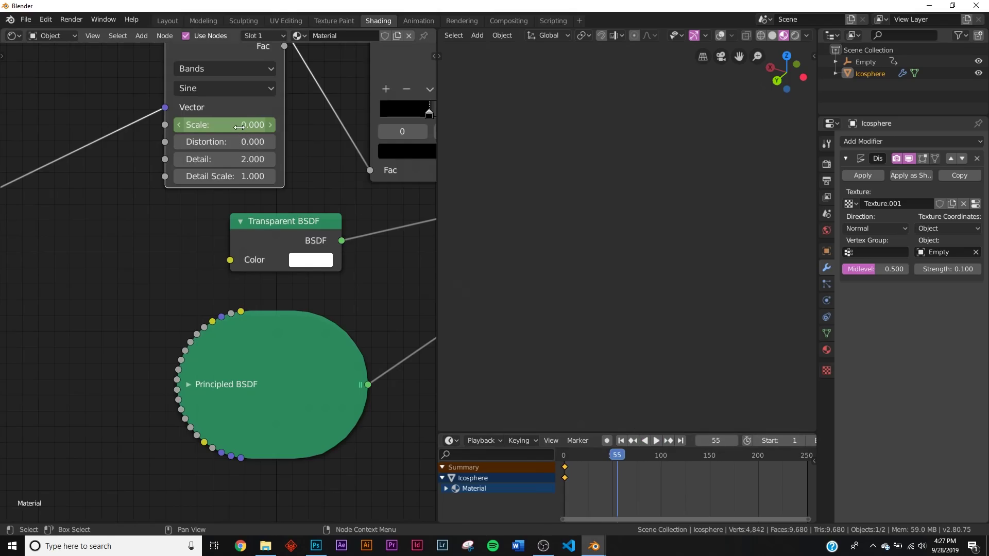
{"action": "left_click_drag", "start_coordinate": [238, 126], "coordinate": [251, 127]}
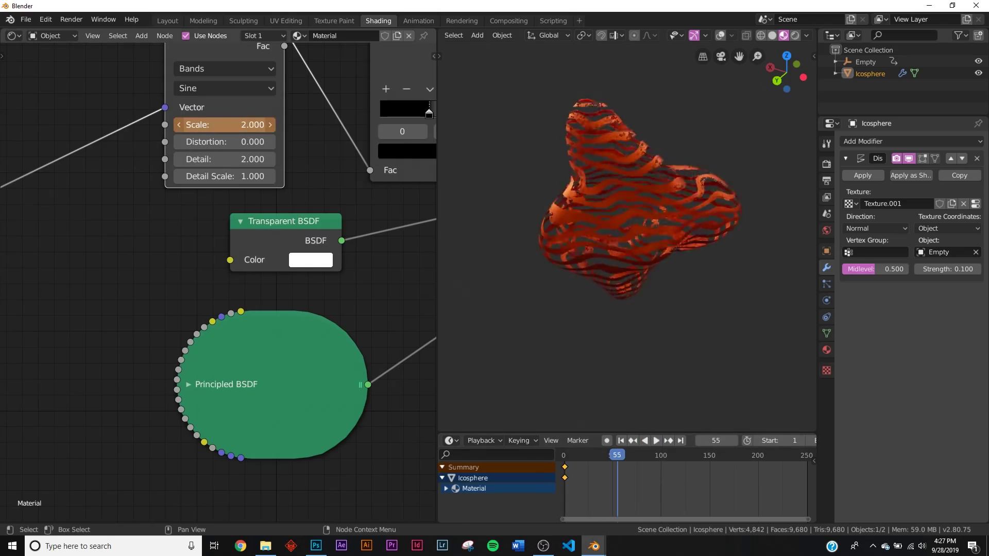
{"action": "right_click", "coordinate": [239, 127]}
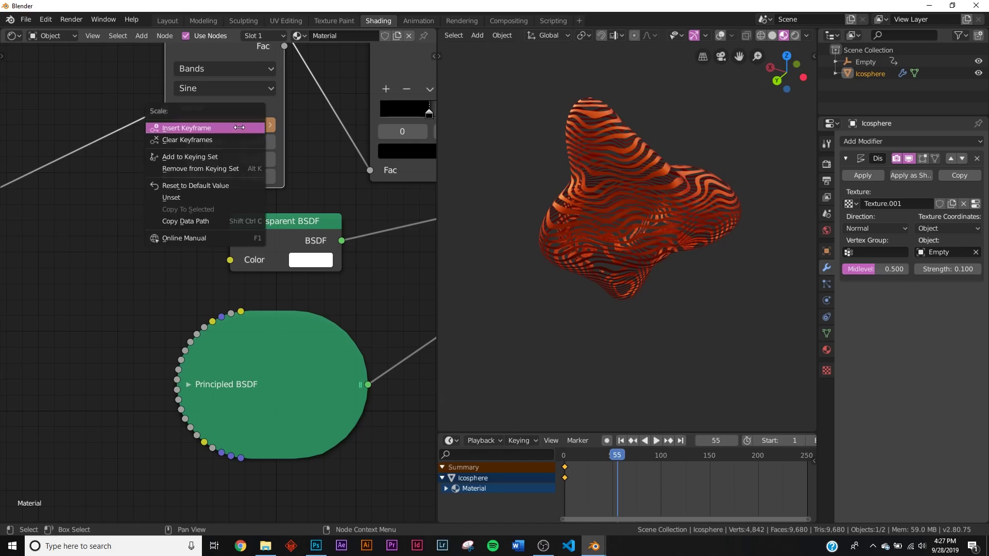
{"action": "left_click", "coordinate": [239, 127]}
- Play the animation from the first frame to check how the slices change, and return to frame 1
{"action": "key", "text": "shift+Left"}
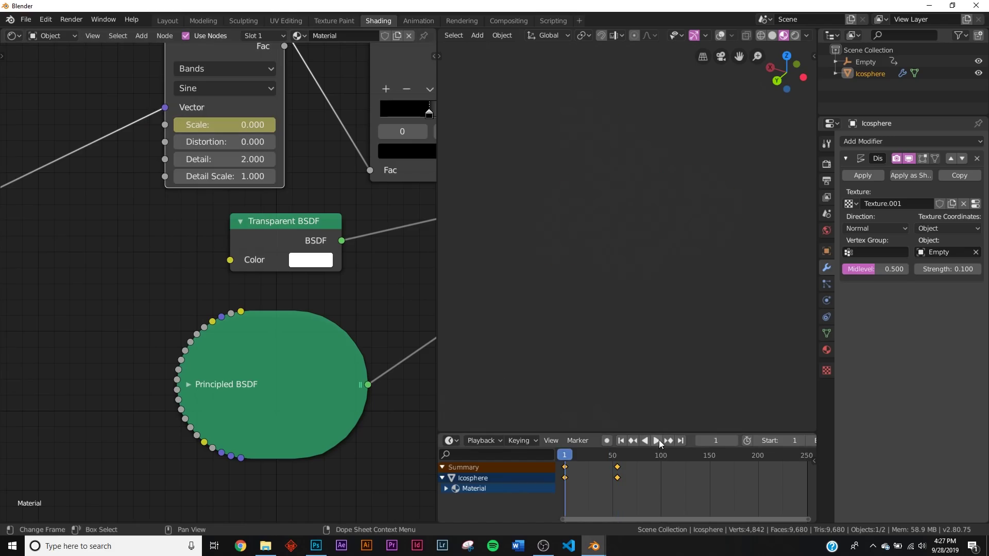
{"action": "left_click", "coordinate": [658, 440]}
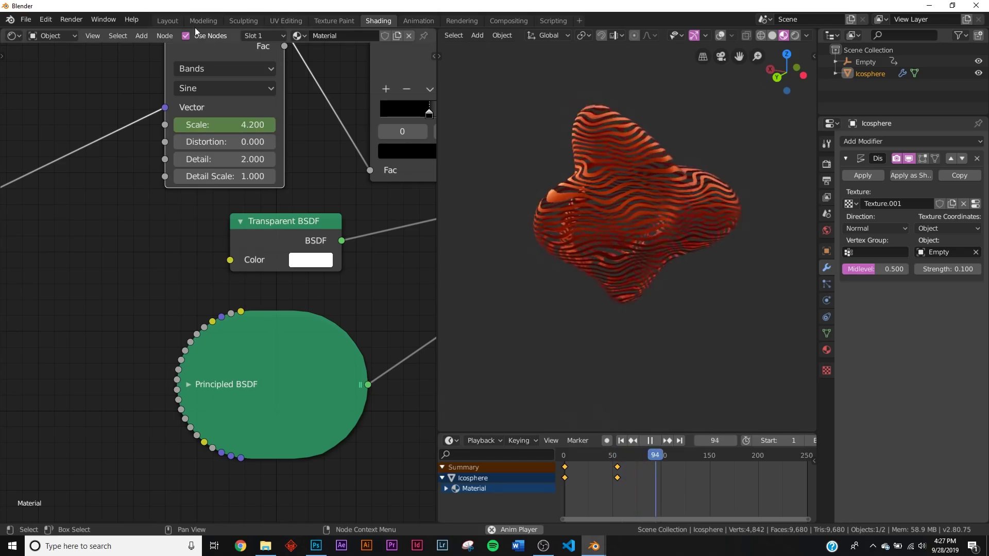
{"action": "left_click", "coordinate": [167, 20]}
{"action": "left_click", "coordinate": [400, 418]}
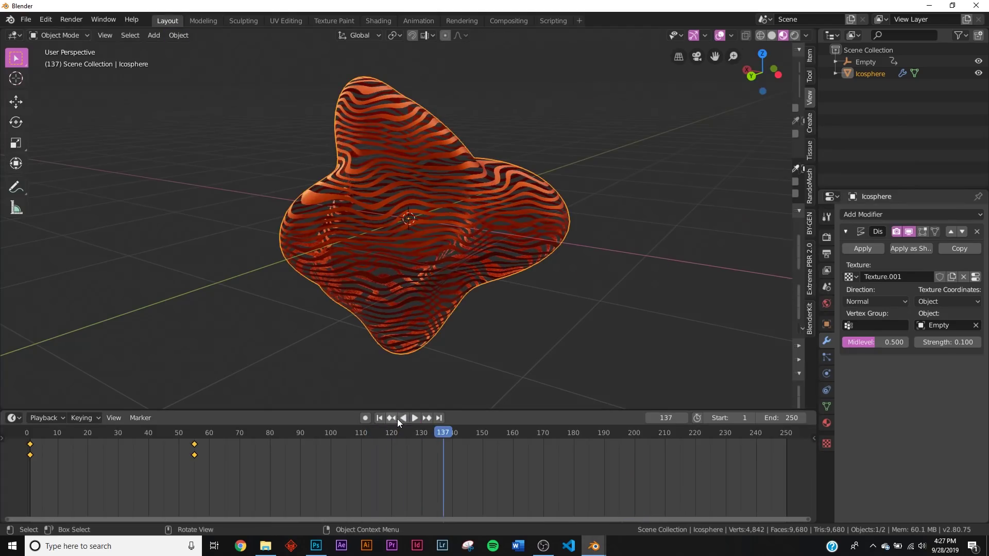
{"action": "left_click", "coordinate": [380, 417]}
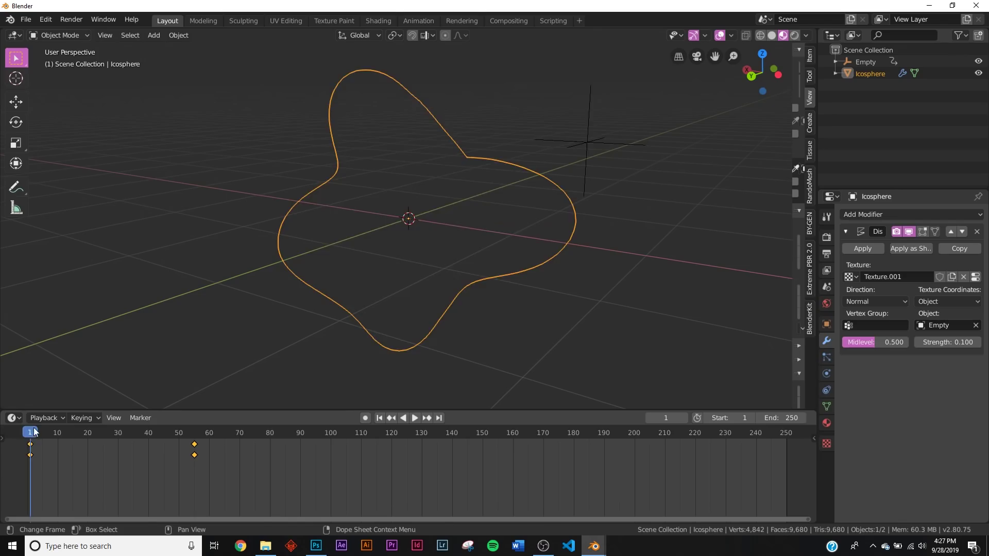
- Move to frame 57 and insert another keyframe on the Wave Texture's Scale at 4.2
{"action": "left_click_drag", "start_coordinate": [34, 432], "coordinate": [202, 454]}
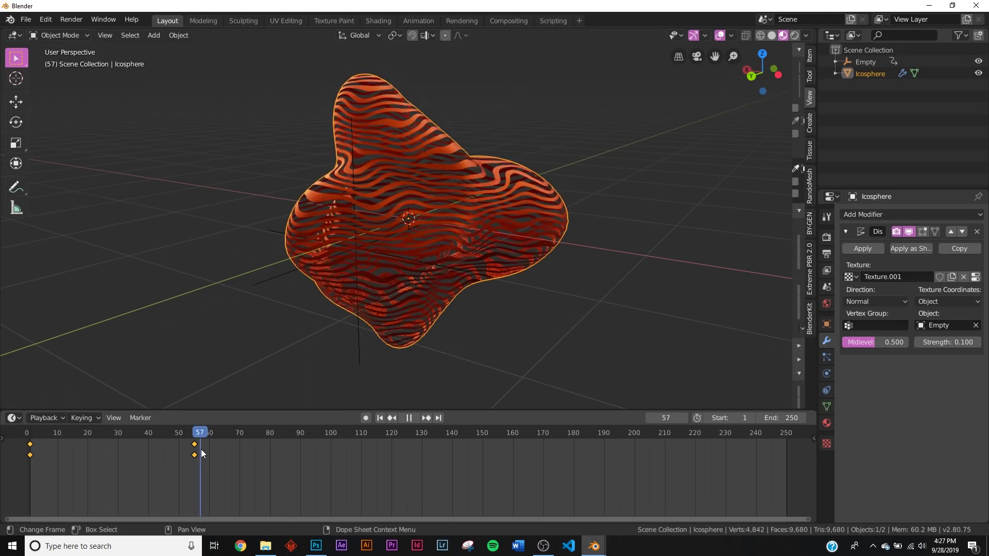
{"action": "left_click", "coordinate": [366, 23]}
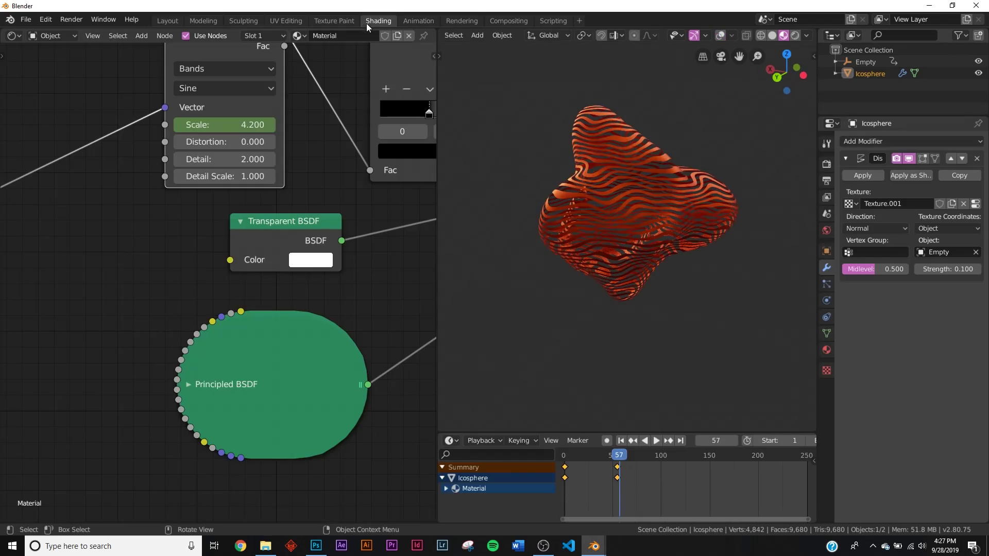
{"action": "right_click", "coordinate": [255, 128]}
{"action": "left_click", "coordinate": [256, 128]}
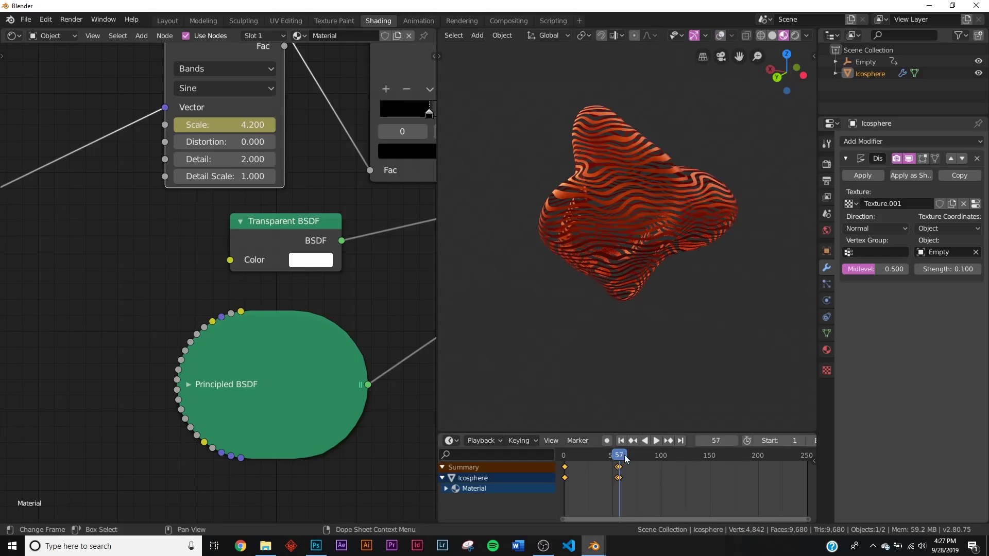
- Move to frame 132, set the Wave Texture's Scale to 0 and keyframe it
{"action": "left_click", "coordinate": [699, 461]}
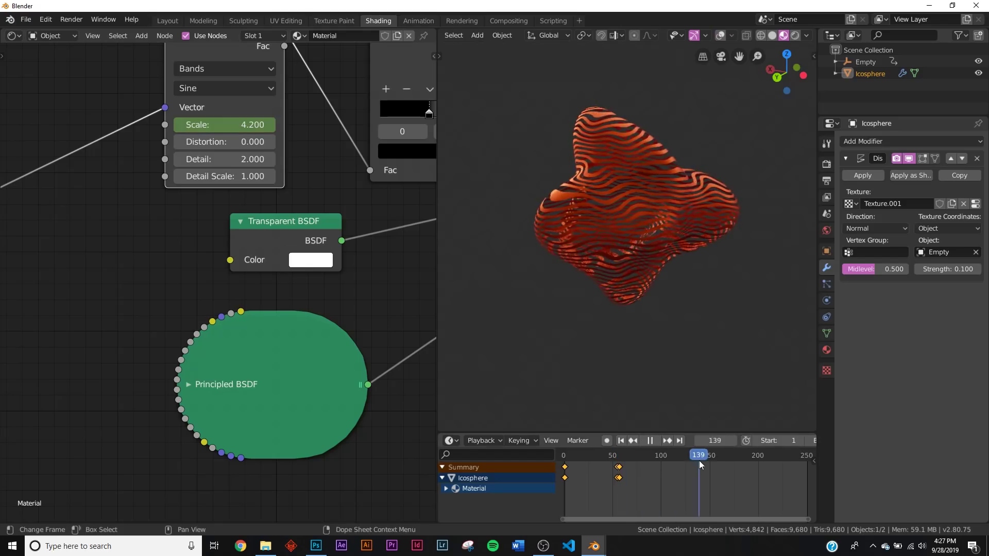
{"action": "key", "text": "Return"}
{"action": "right_click", "coordinate": [248, 126]}
{"action": "left_click", "coordinate": [248, 126]}
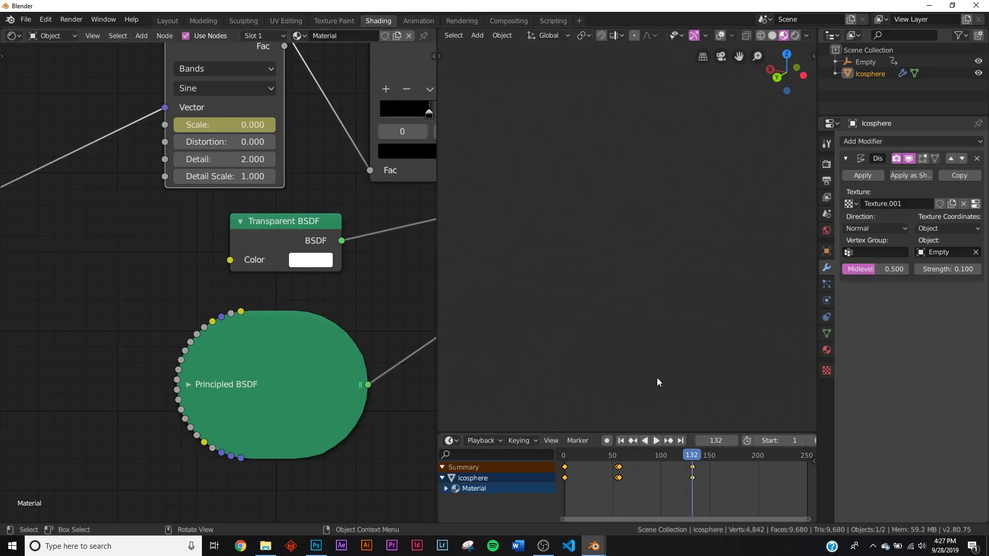
- Play the finished slice animation from frame 1 in the Layout workspace with the icosphere deselected
{"action": "left_click", "coordinate": [657, 441]}
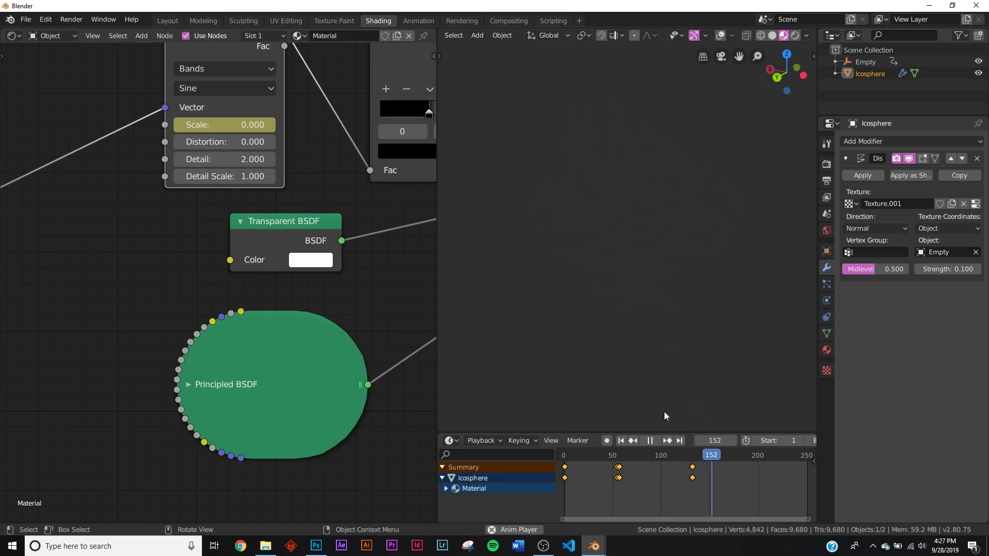
{"action": "left_click", "coordinate": [163, 22]}
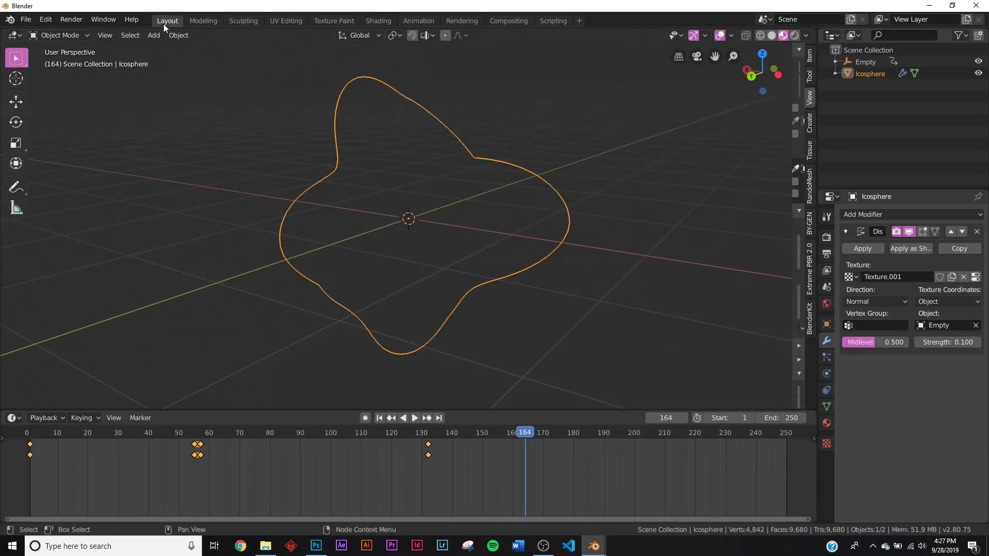
{"action": "left_click", "coordinate": [376, 419]}
{"action": "key", "text": "z"}
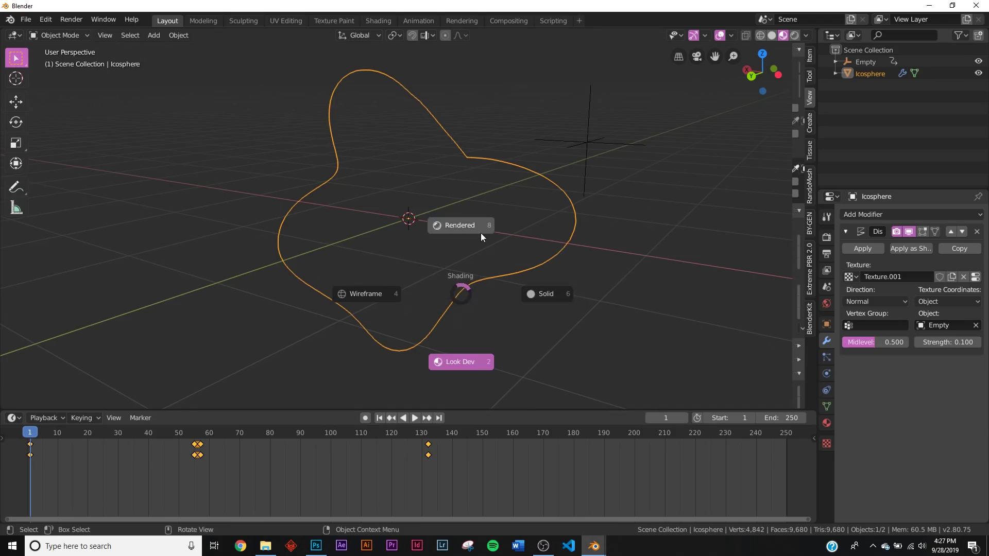
{"action": "left_click", "coordinate": [481, 233]}
{"action": "key", "text": "z"}
{"action": "left_click", "coordinate": [545, 319]}
{"action": "left_click", "coordinate": [759, 120]}
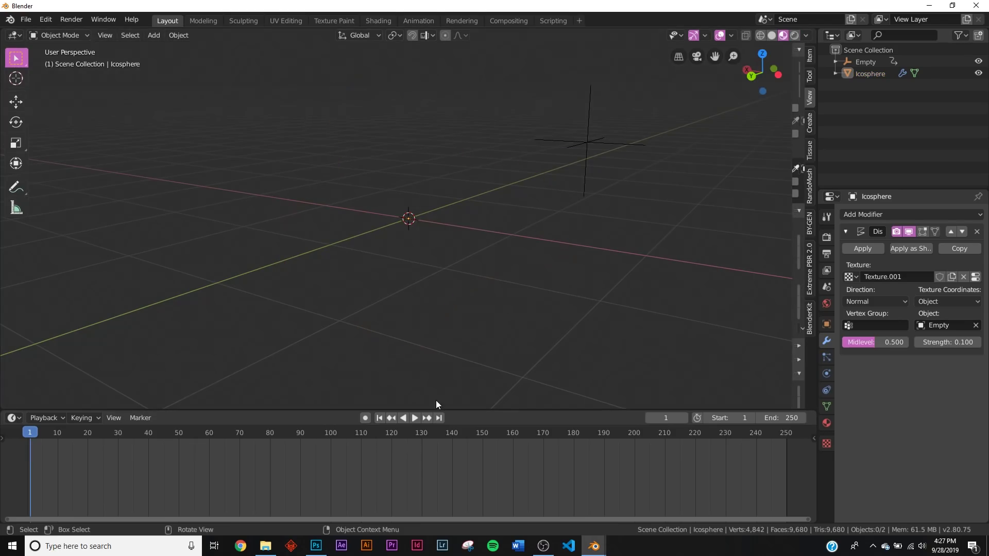
{"action": "left_click", "coordinate": [415, 418]}
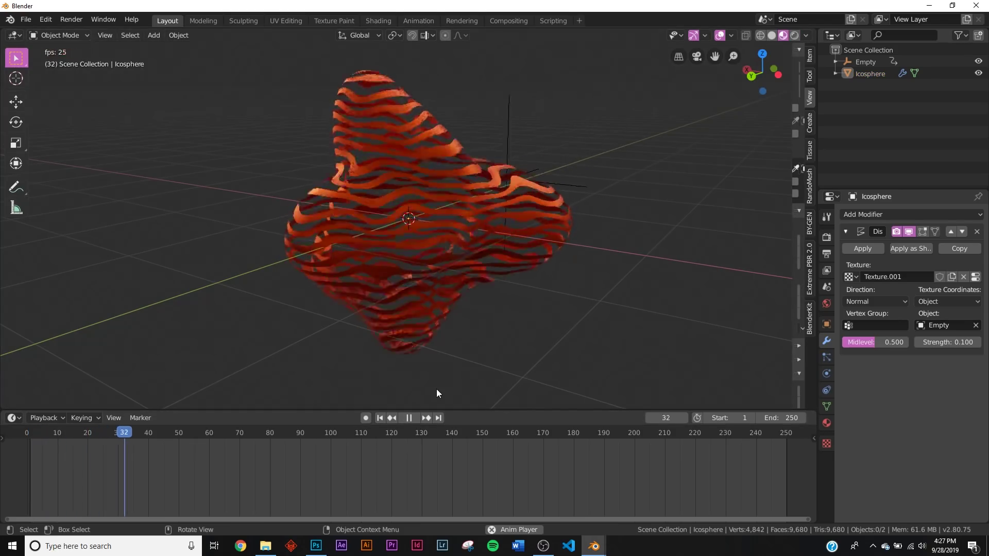